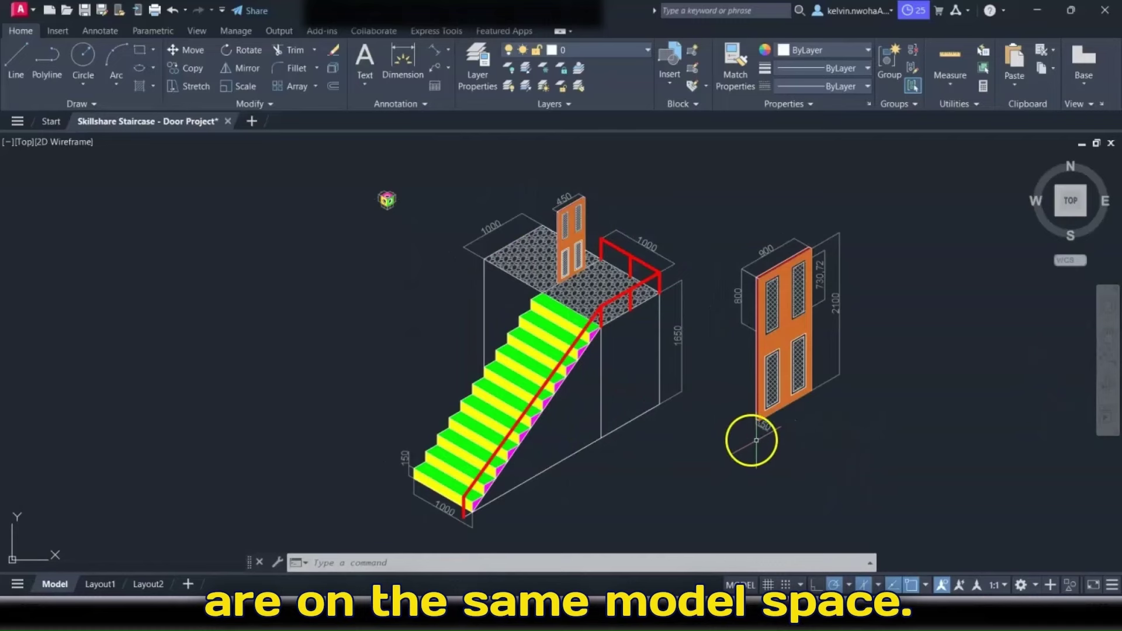
# Look over the cube, staircase and door drawings in model space
pyautogui.scroll(2, 707, 376)
pyautogui.scroll(-3, 706, 376)
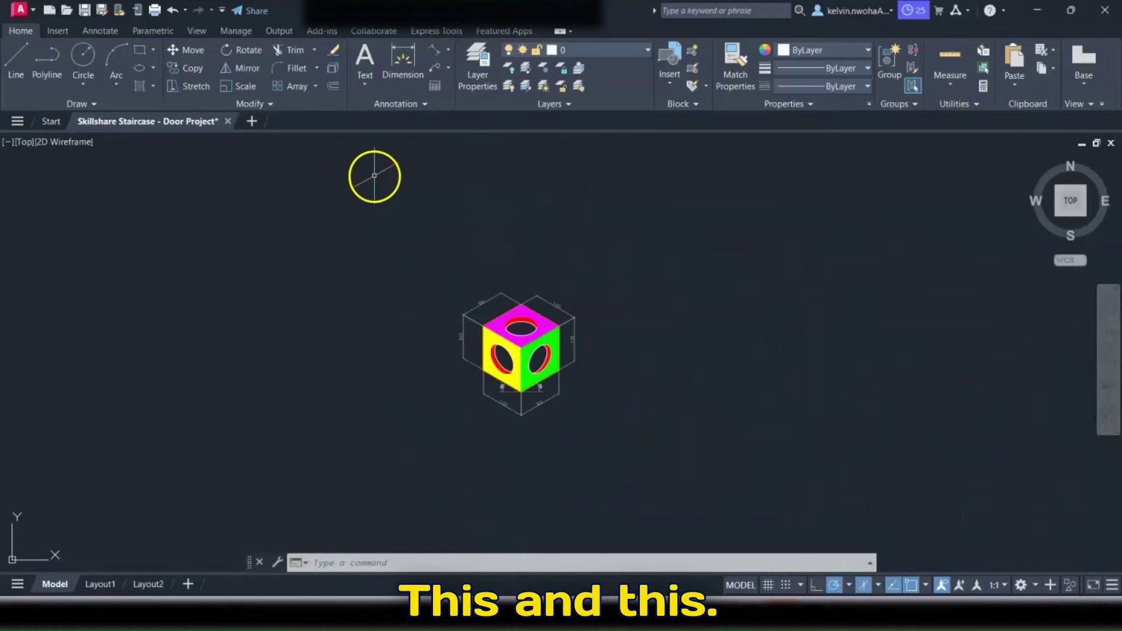
pyautogui.scroll(-5, 378, 202)
pyautogui.moveTo(101, 586)
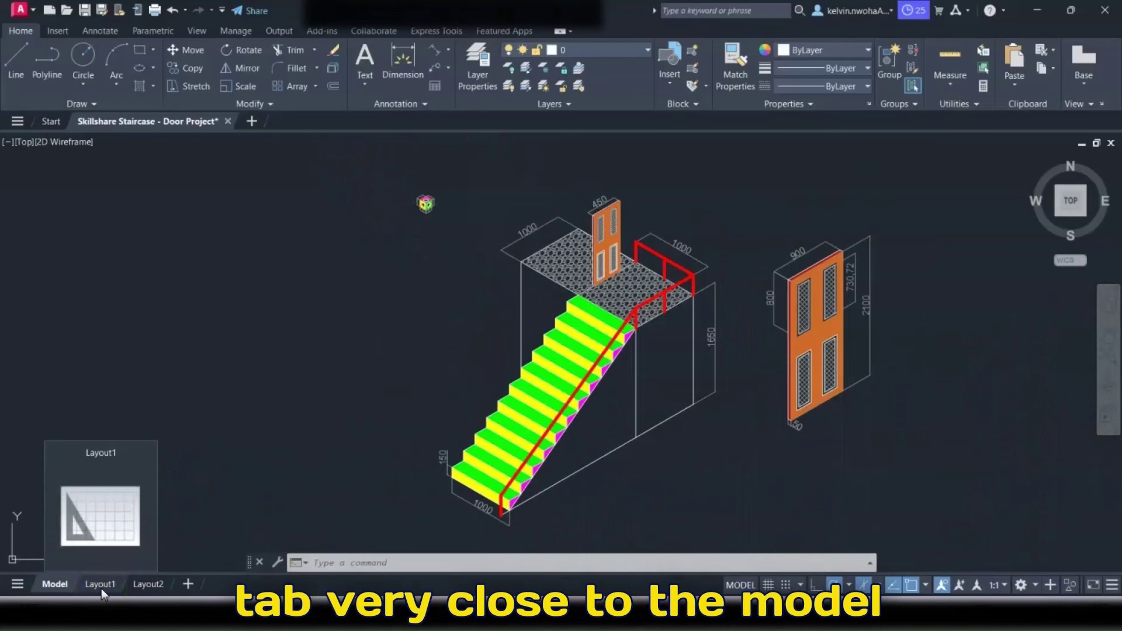
pyautogui.click(61, 588)
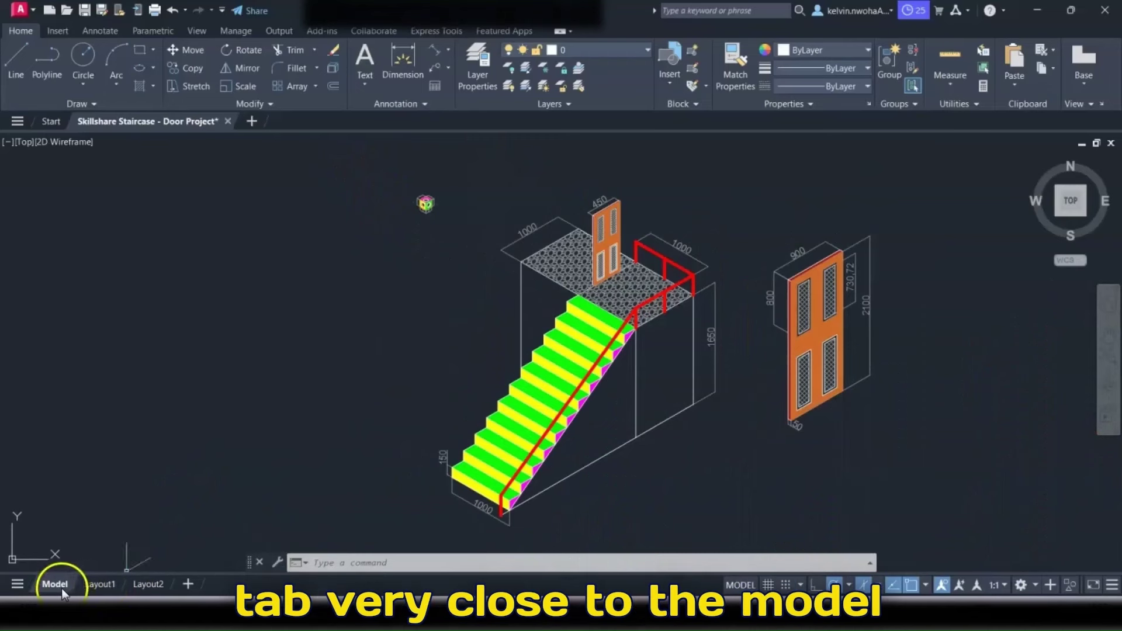
# Open Layout1 and examine the line thickness of the staircase and door drawings up close
pyautogui.click(110, 587)
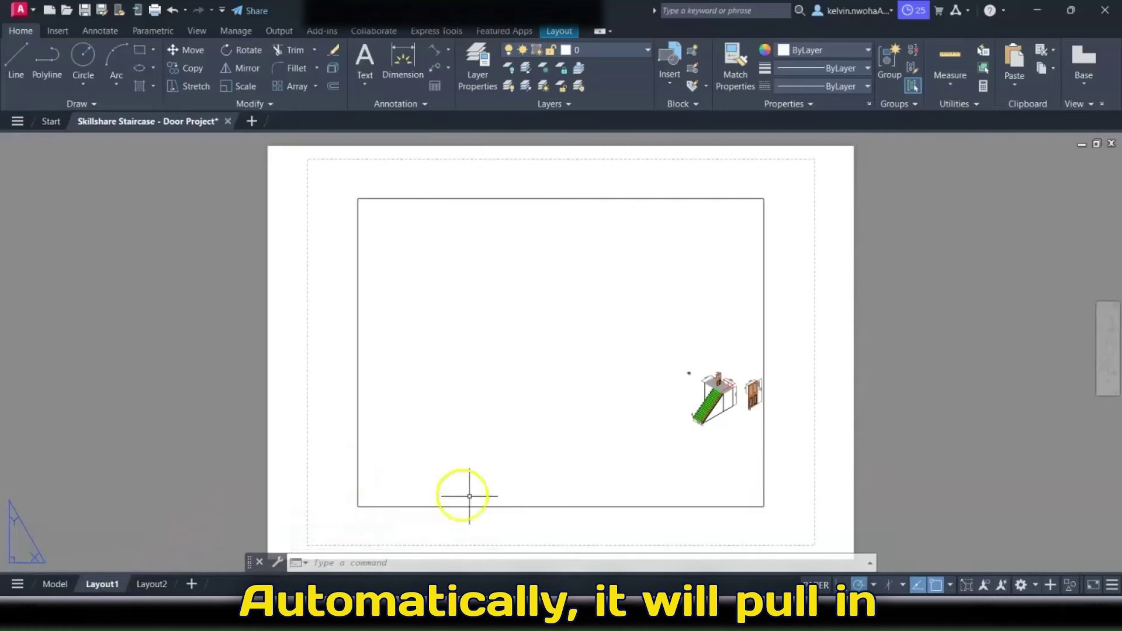
pyautogui.scroll(10, 757, 402)
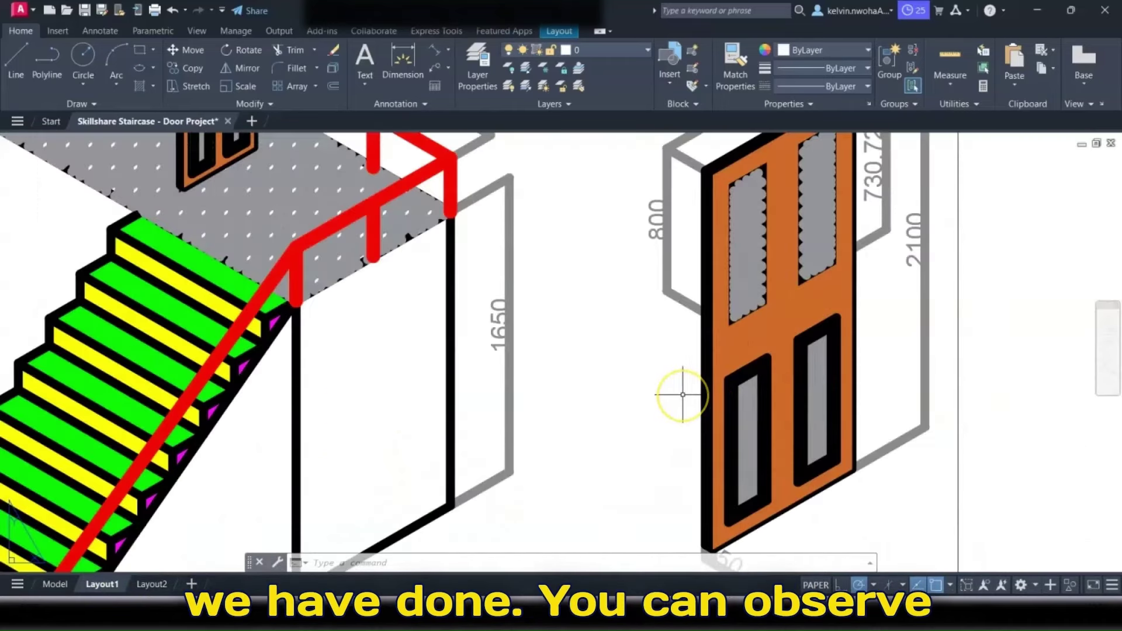
pyautogui.scroll(-3, 601, 288)
pyautogui.scroll(3, 594, 288)
pyautogui.scroll(8, 674, 462)
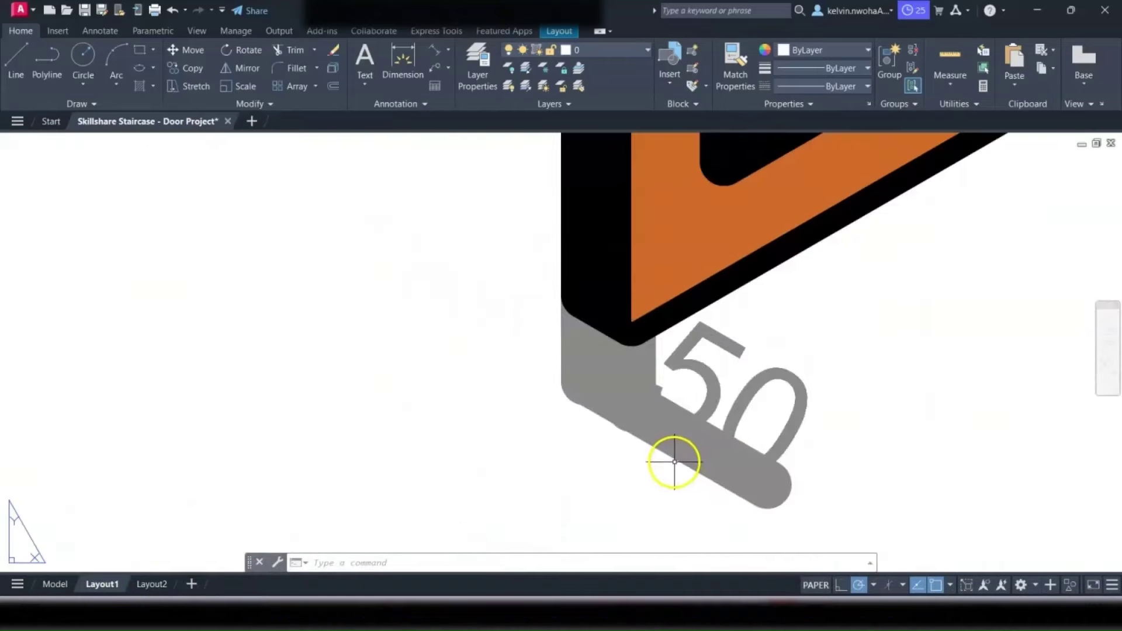
pyautogui.scroll(-10, 675, 462)
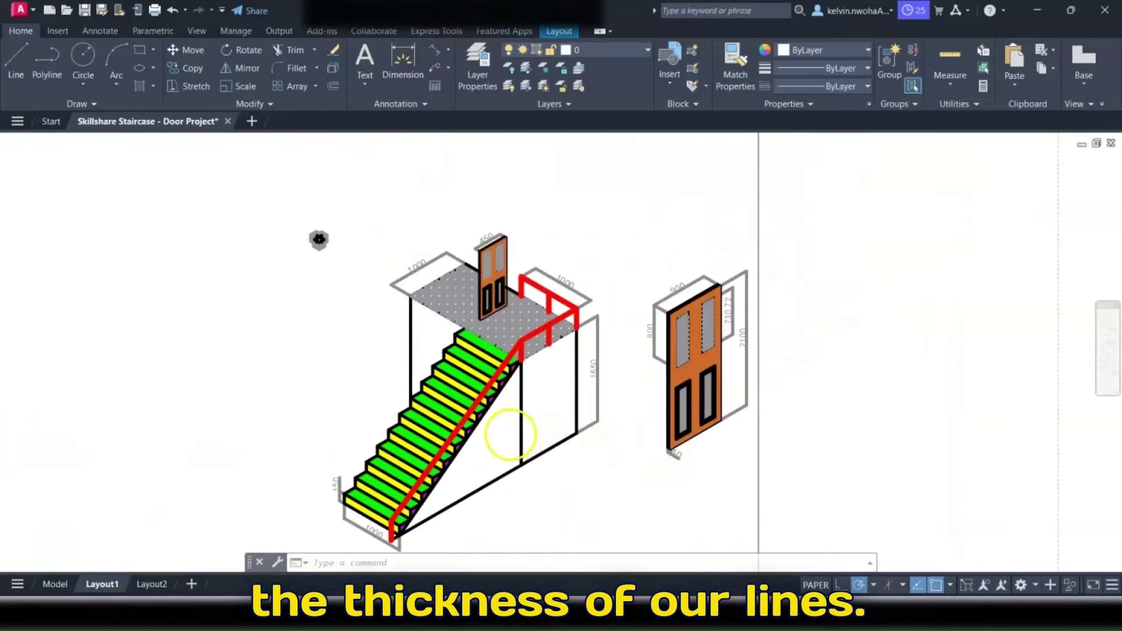
pyautogui.scroll(6, 511, 434)
pyautogui.scroll(-6, 416, 412)
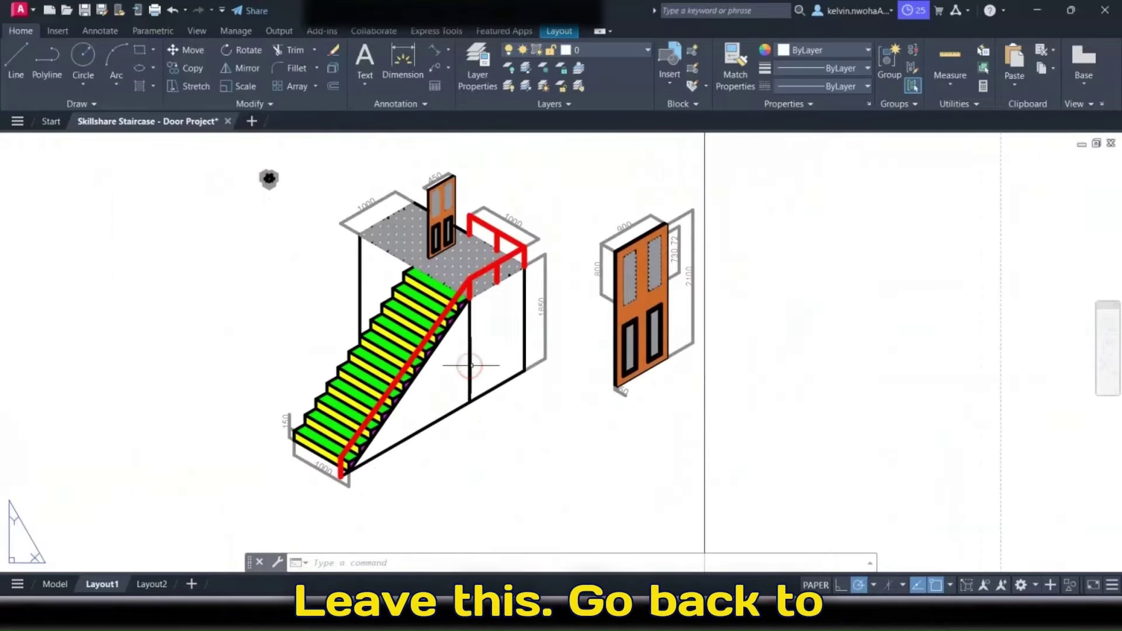
# Return to model space and turn off Display Lineweight in the LINEWEIGHT settings
pyautogui.click(50, 584)
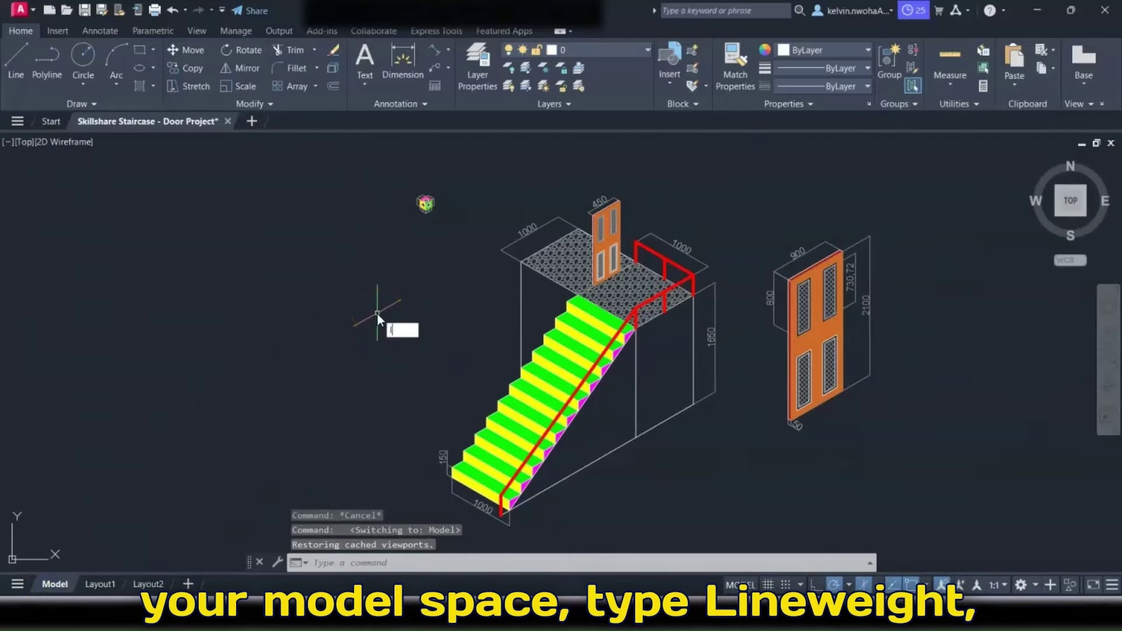
pyautogui.write('lineweight')
pyautogui.press('Return')
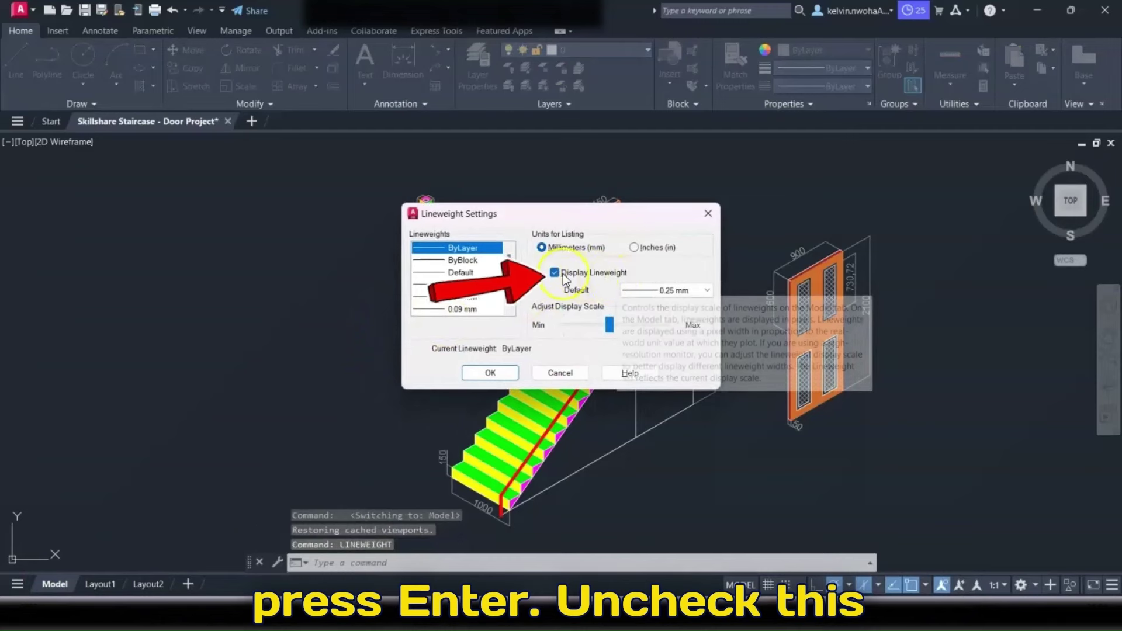
pyautogui.click(559, 273)
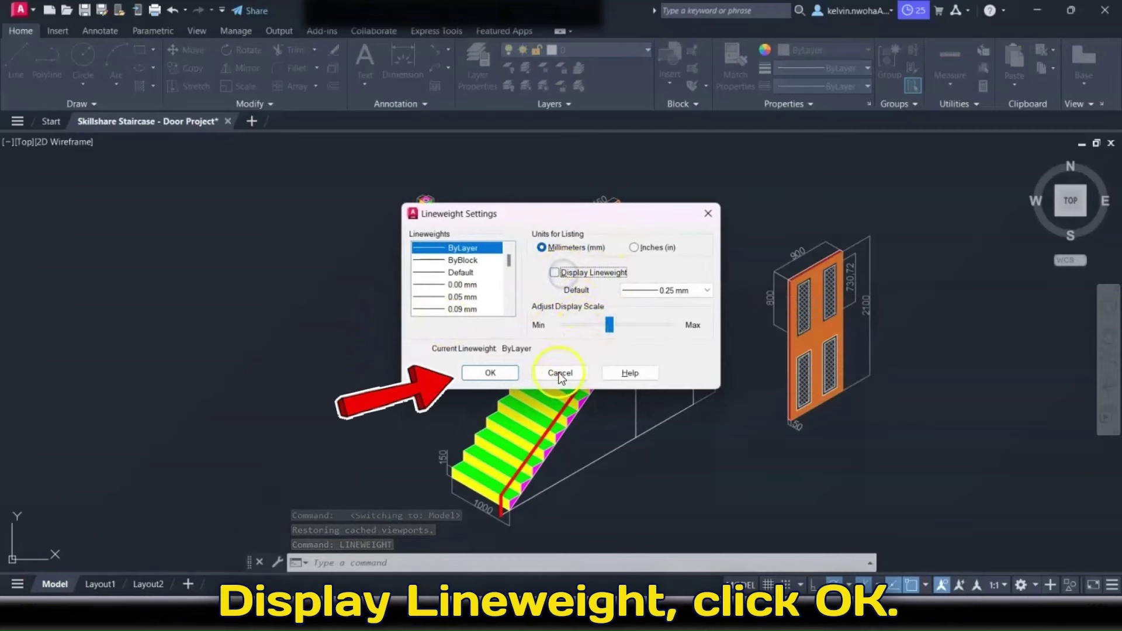
pyautogui.click(491, 373)
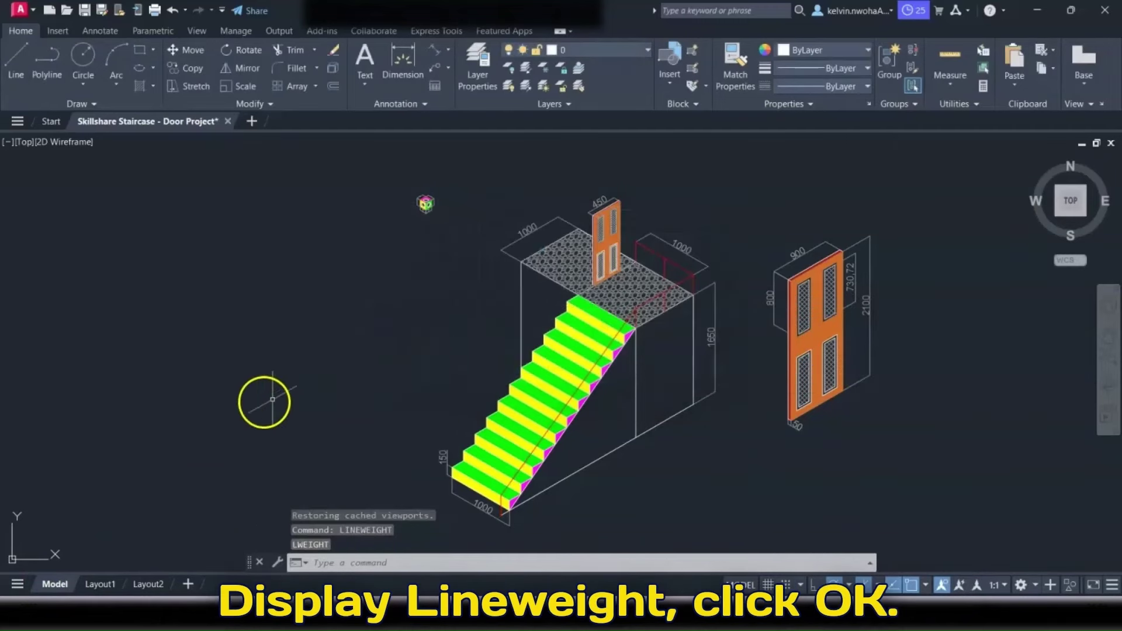
# Switch to Layout1, check how the lines are drawn there, and delete the existing viewport from the sheet
pyautogui.click(100, 584)
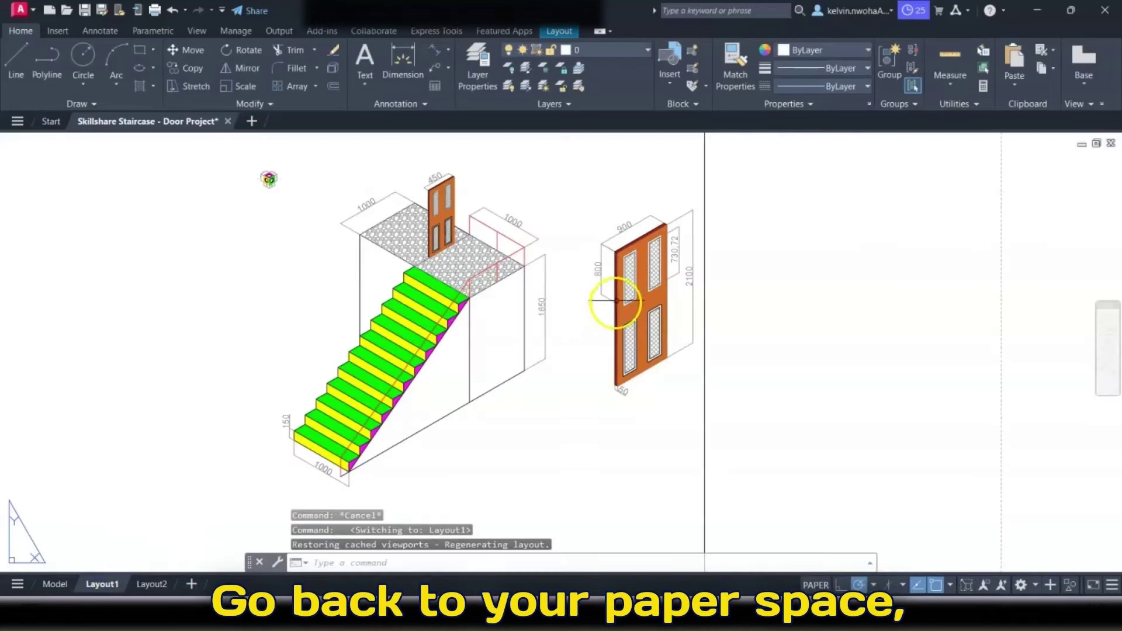
pyautogui.scroll(3, 596, 249)
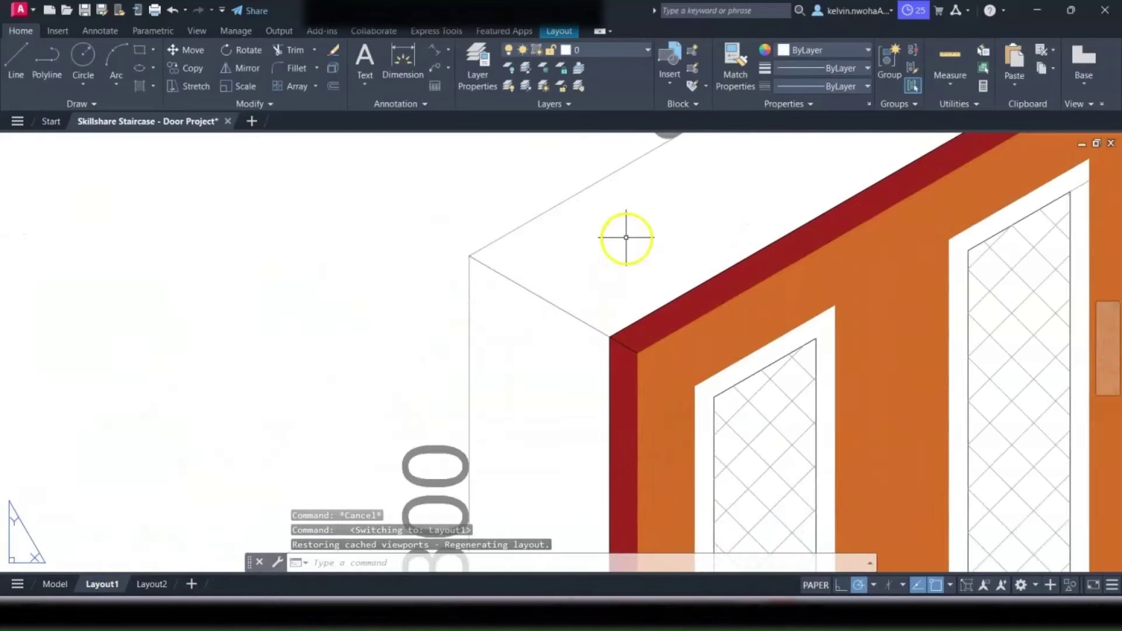
pyautogui.scroll(-2, 620, 239)
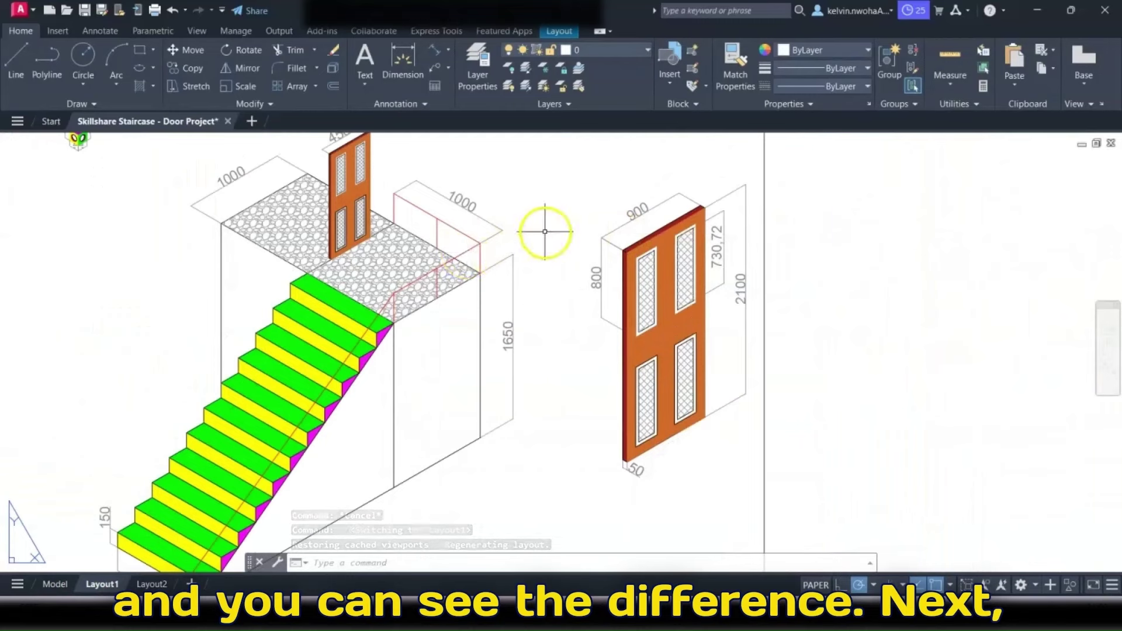
pyautogui.scroll(-5, 551, 230)
pyautogui.scroll(4, 451, 200)
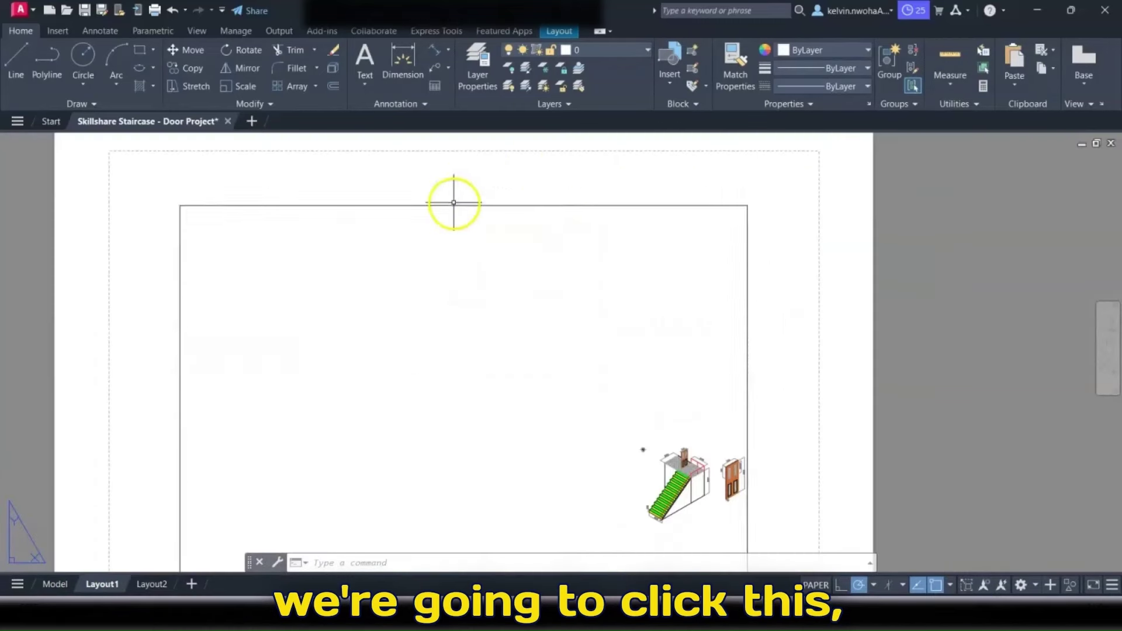
pyautogui.click(451, 206)
pyautogui.scroll(-2, 451, 206)
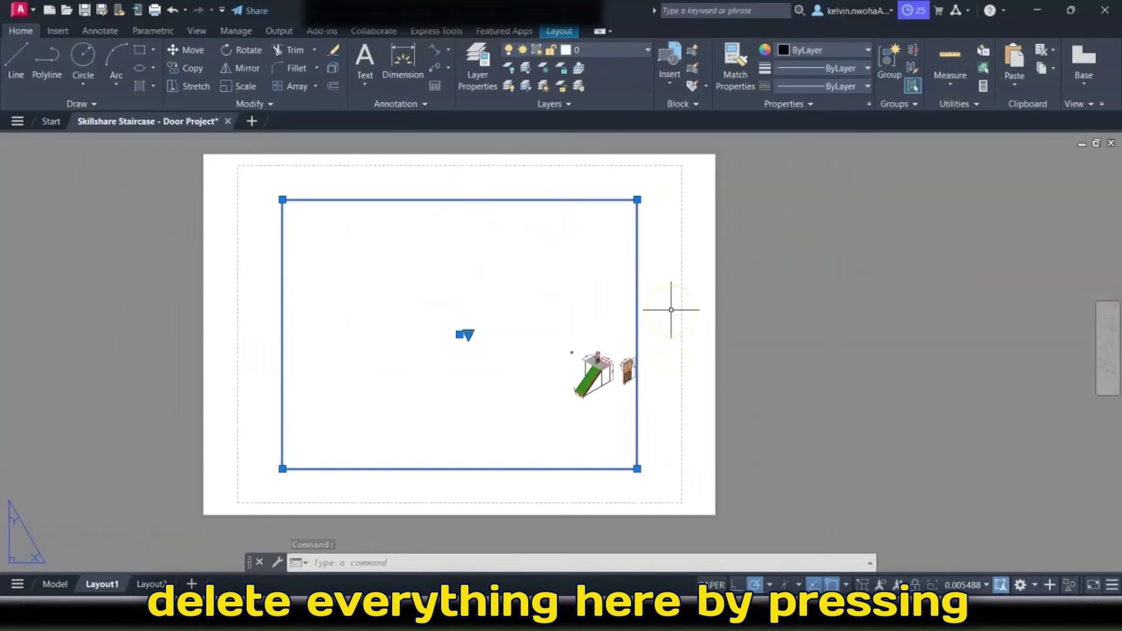
pyautogui.press('Delete')
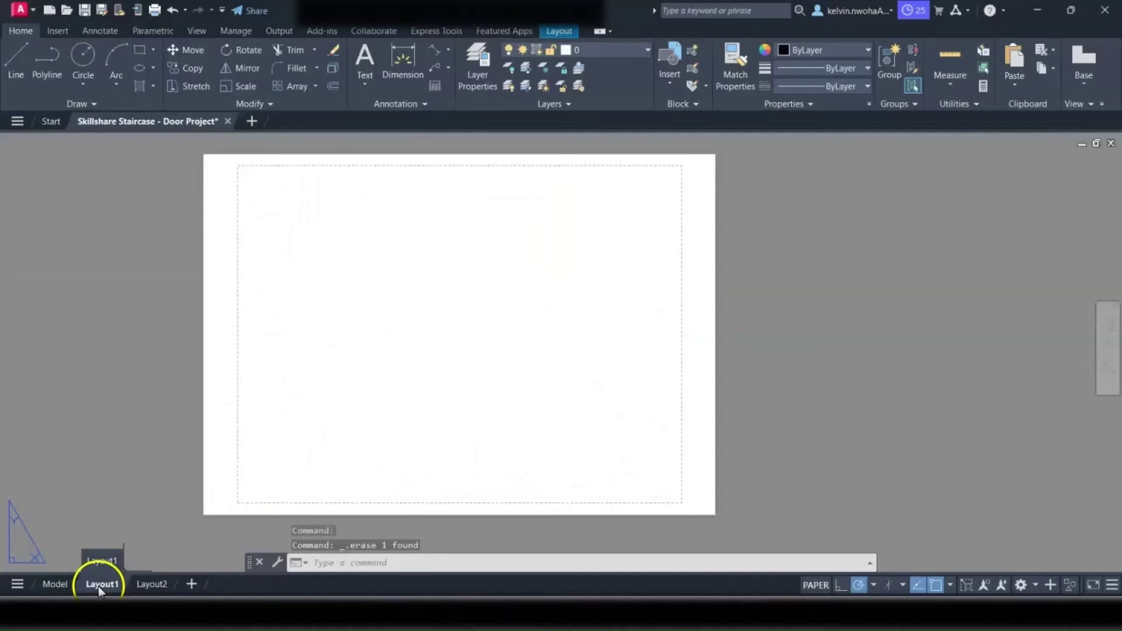
# Modify Layout1's page setup to use the landscape paper size ISO A4 (297.00 x 210.00 MM)
pyautogui.rightClick(98, 583)
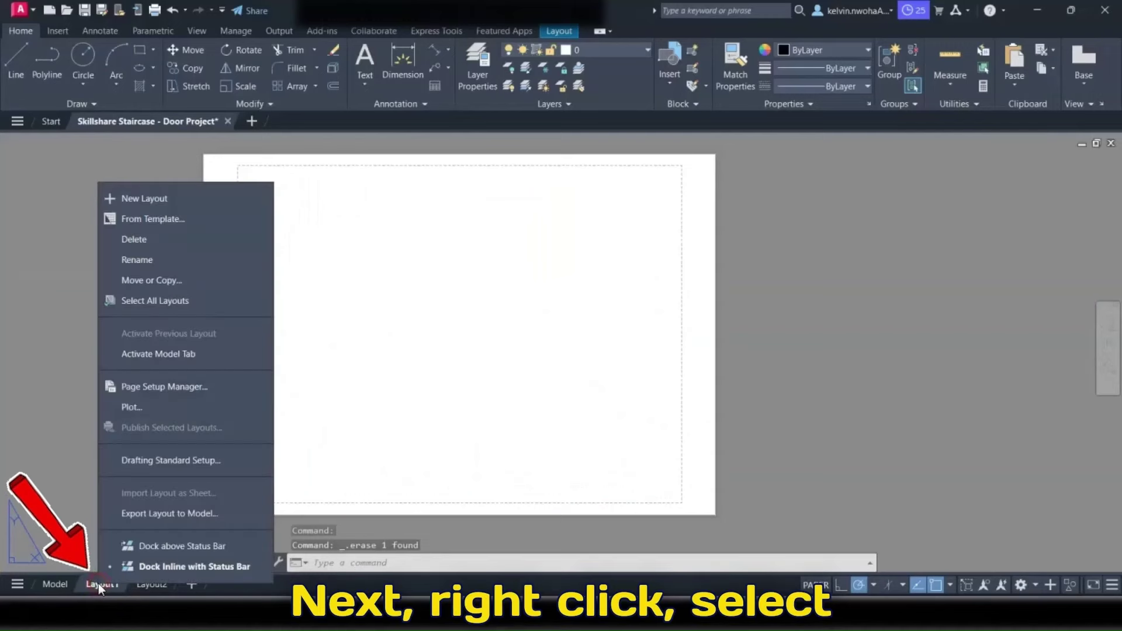
pyautogui.click(132, 390)
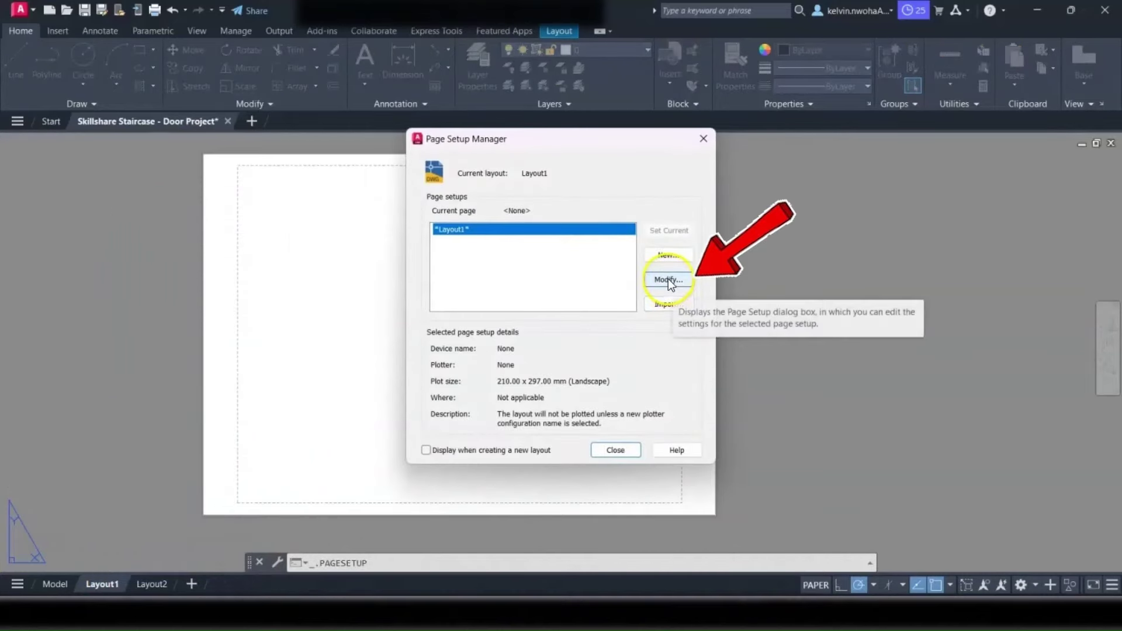
pyautogui.click(668, 279)
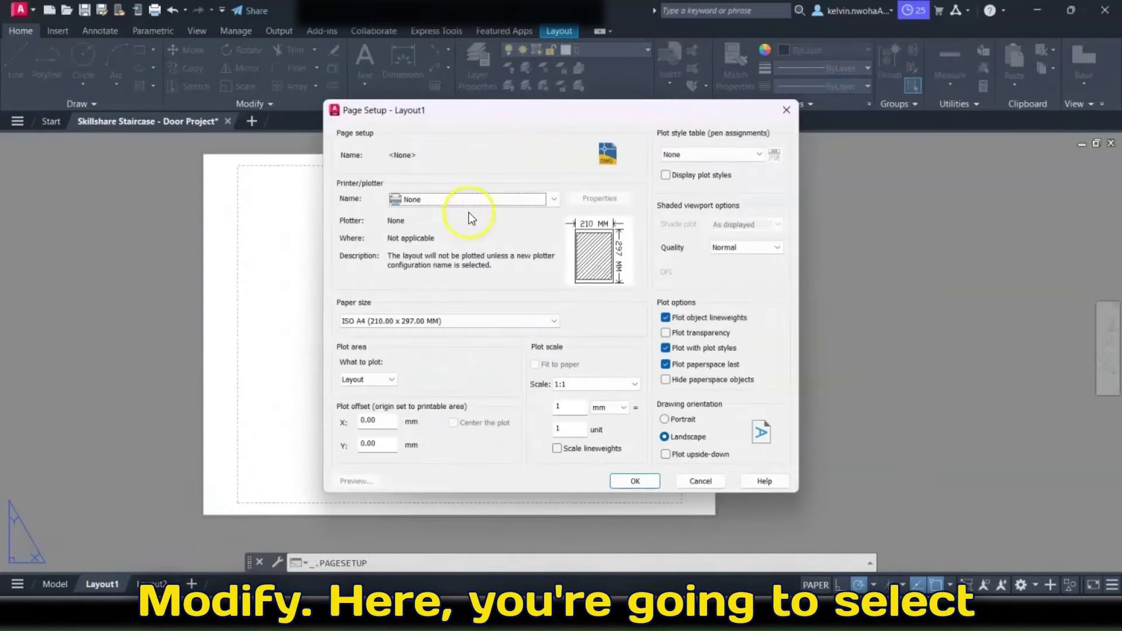
pyautogui.click(426, 321)
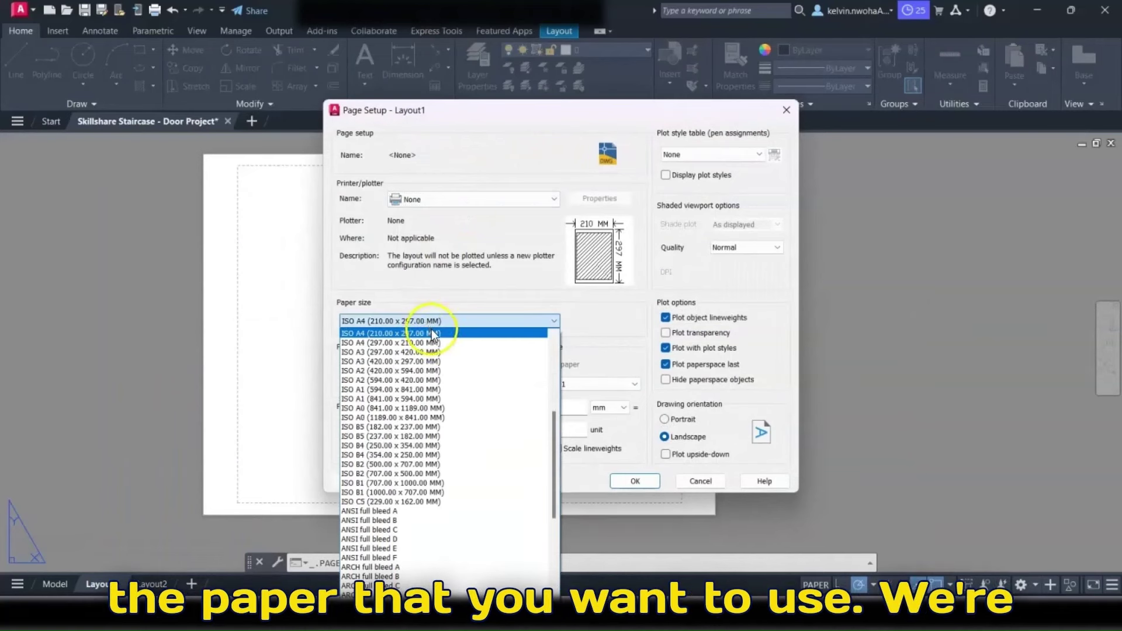
pyautogui.click(370, 342)
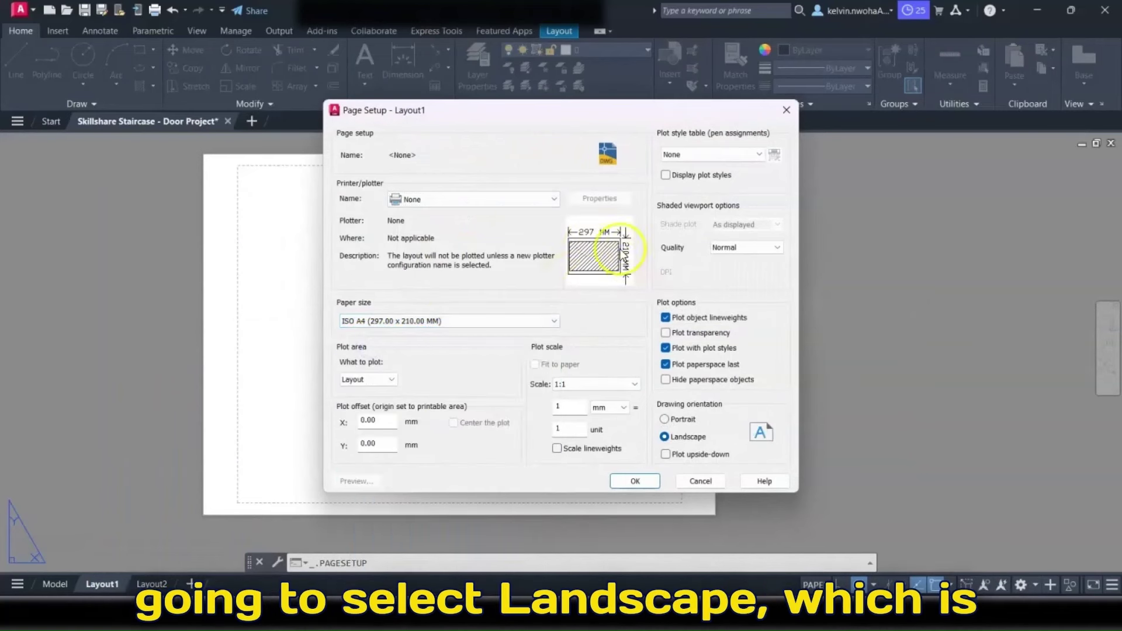
pyautogui.click(449, 320)
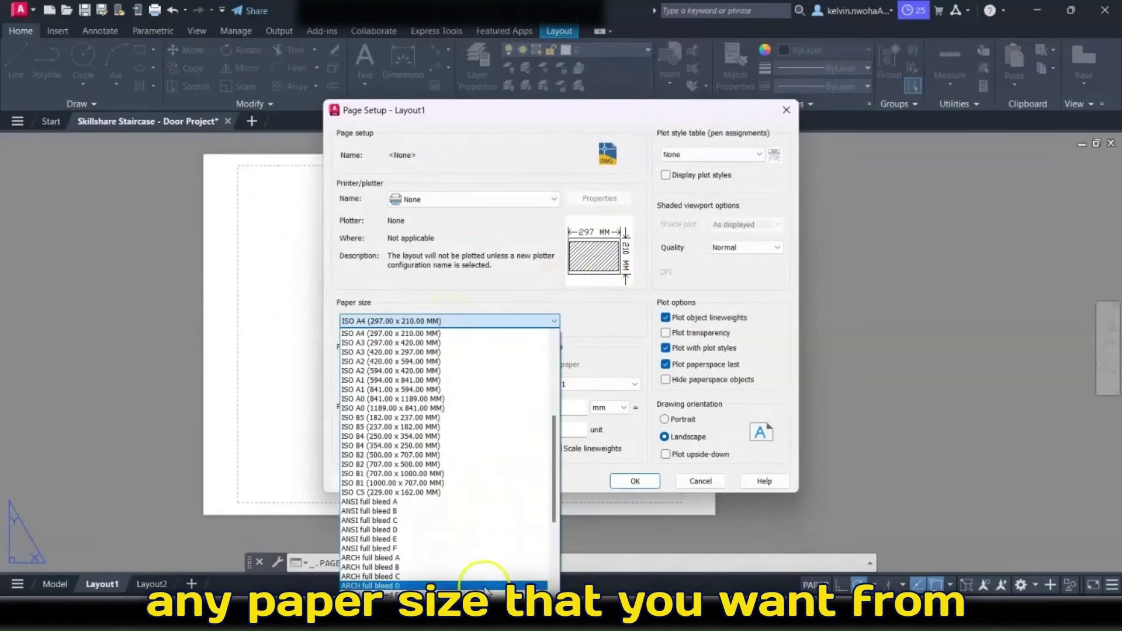
pyautogui.scroll(3, 516, 468)
pyautogui.scroll(4, 545, 377)
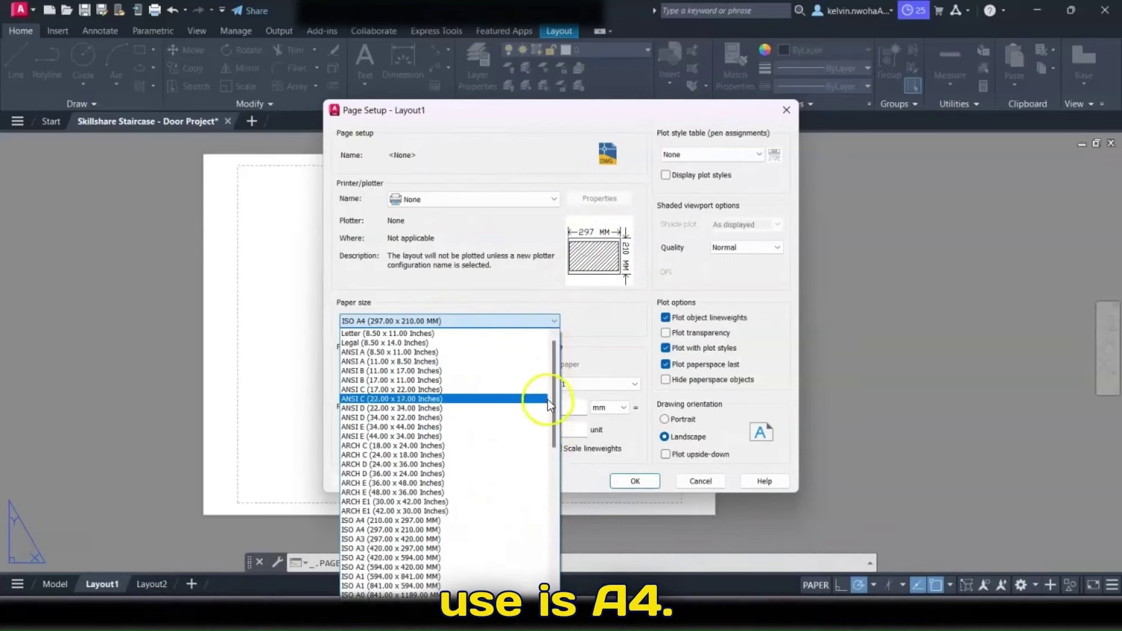
pyautogui.click(516, 292)
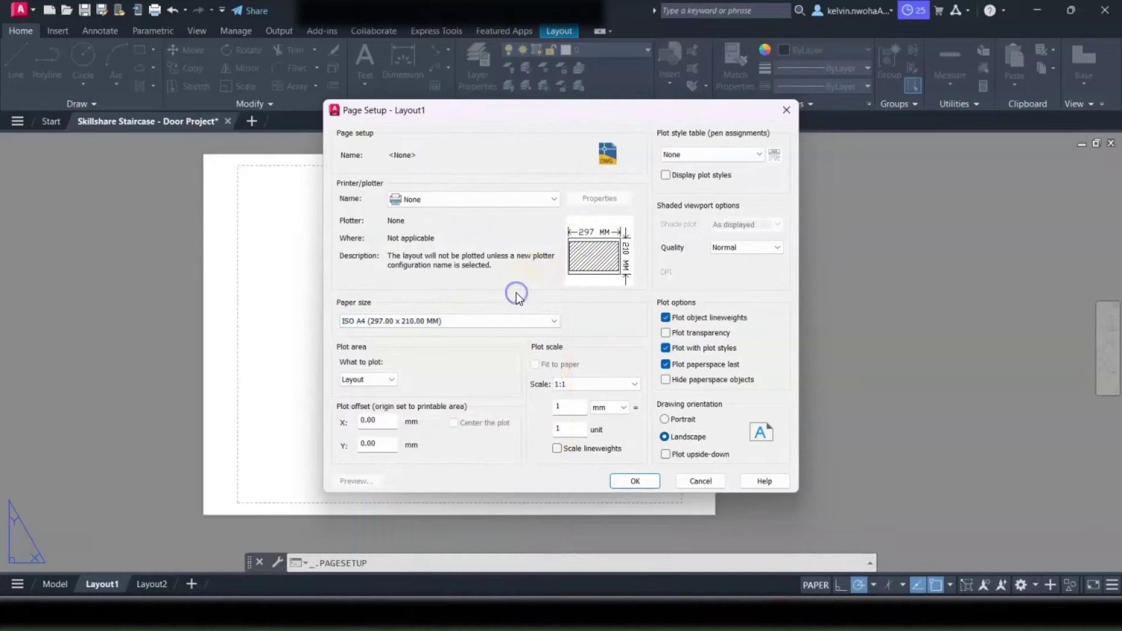
pyautogui.click(622, 481)
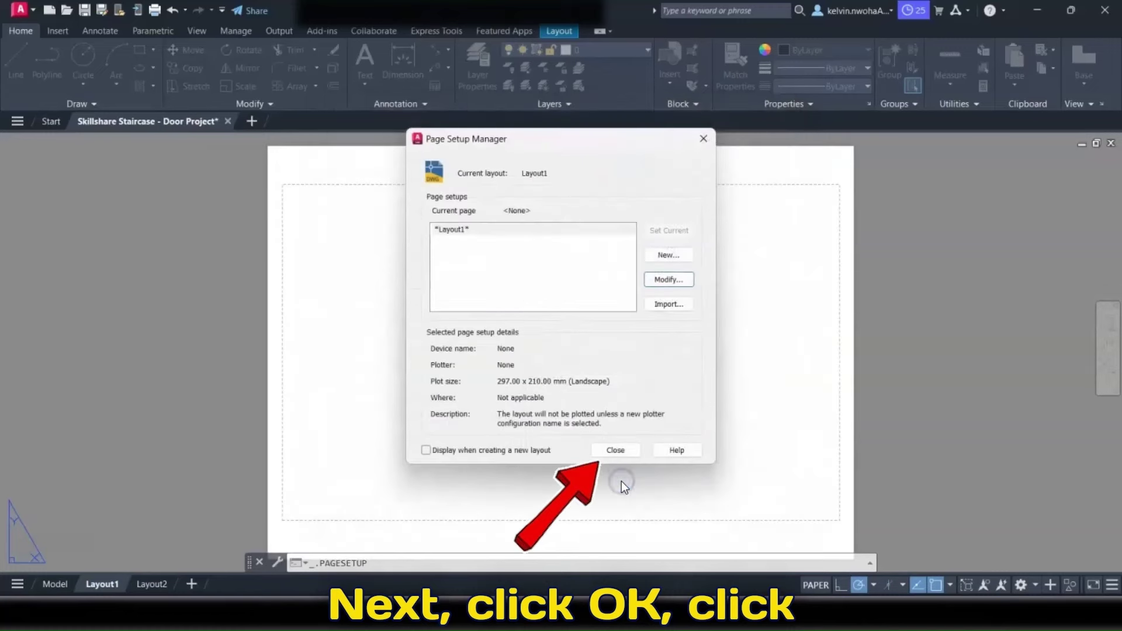
pyautogui.click(619, 448)
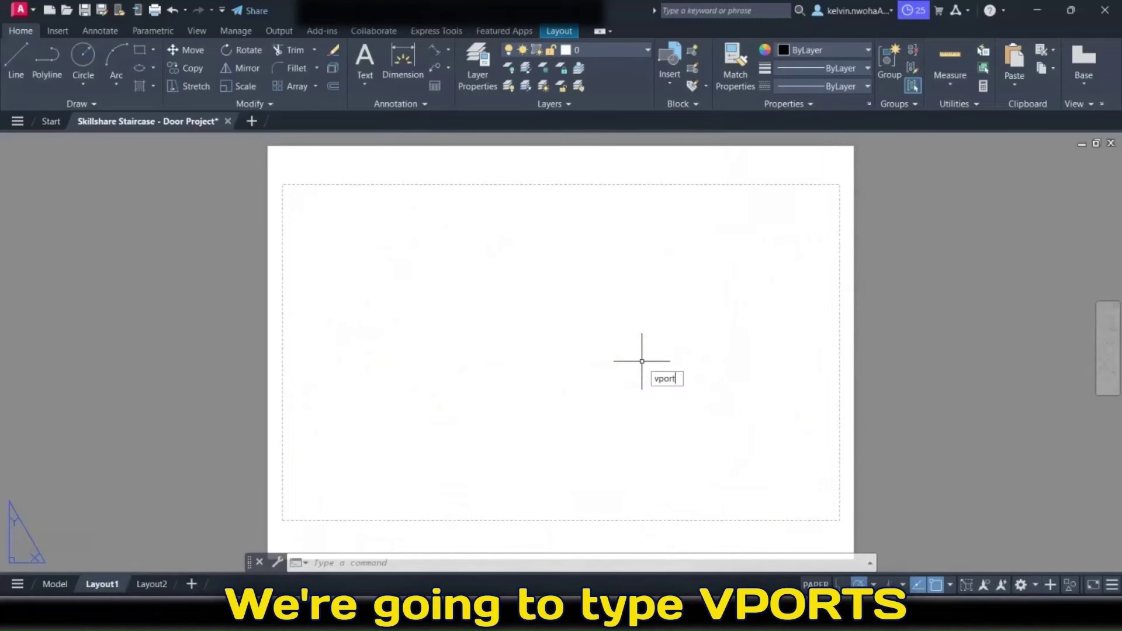
# Create a Single viewport with VPORTS covering roughly the right two thirds of the Layout1 printable area
pyautogui.write('s')
pyautogui.press('Return')
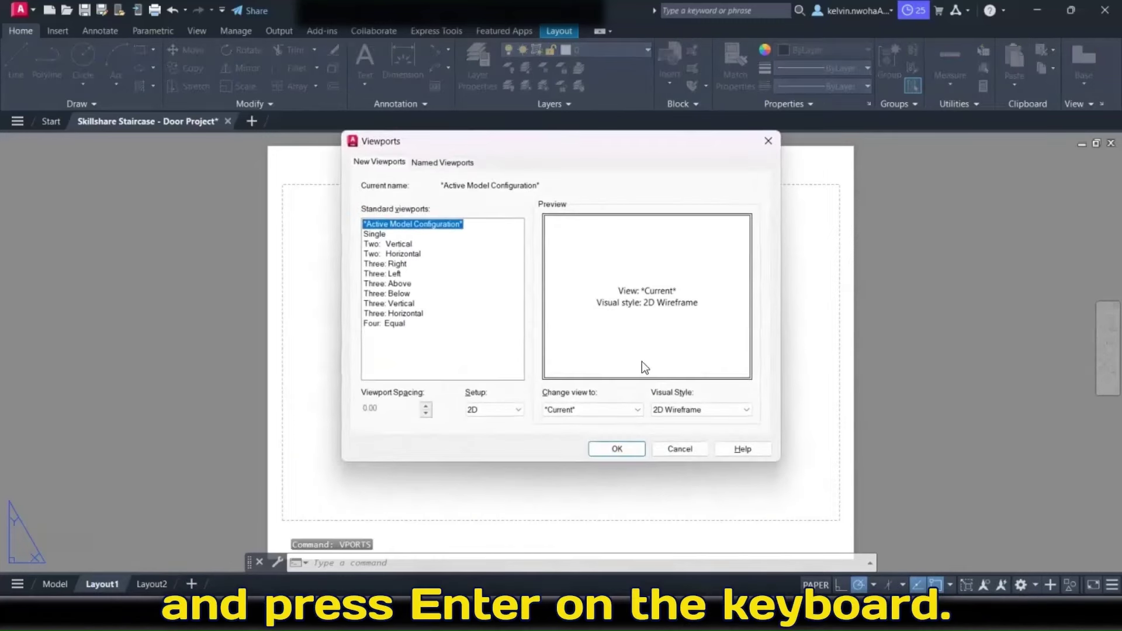
pyautogui.click(374, 235)
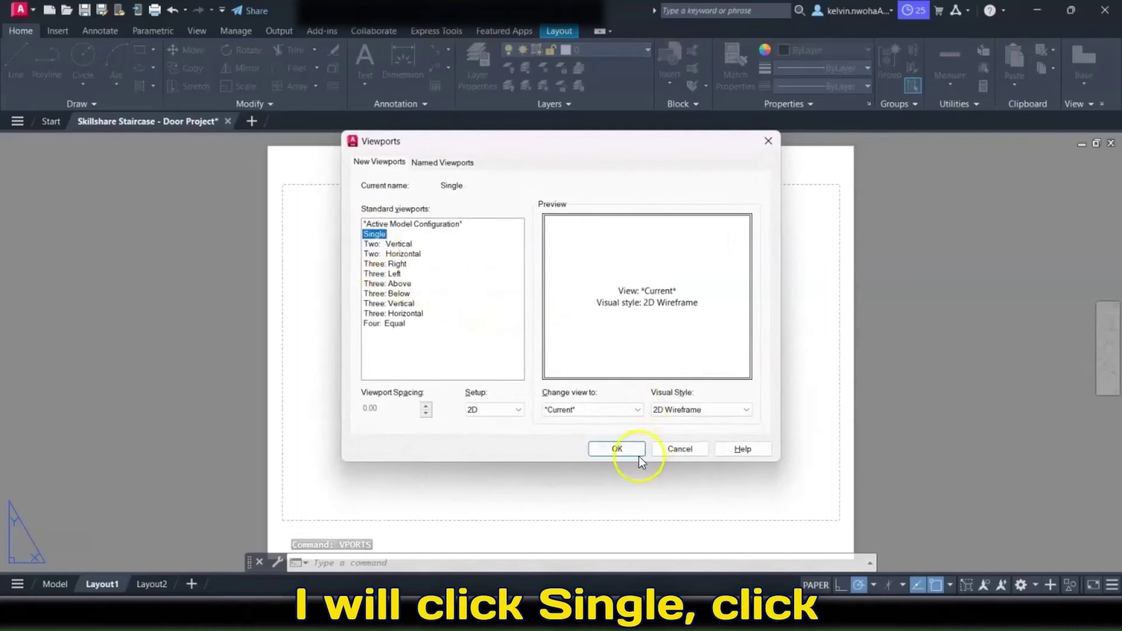
pyautogui.click(613, 451)
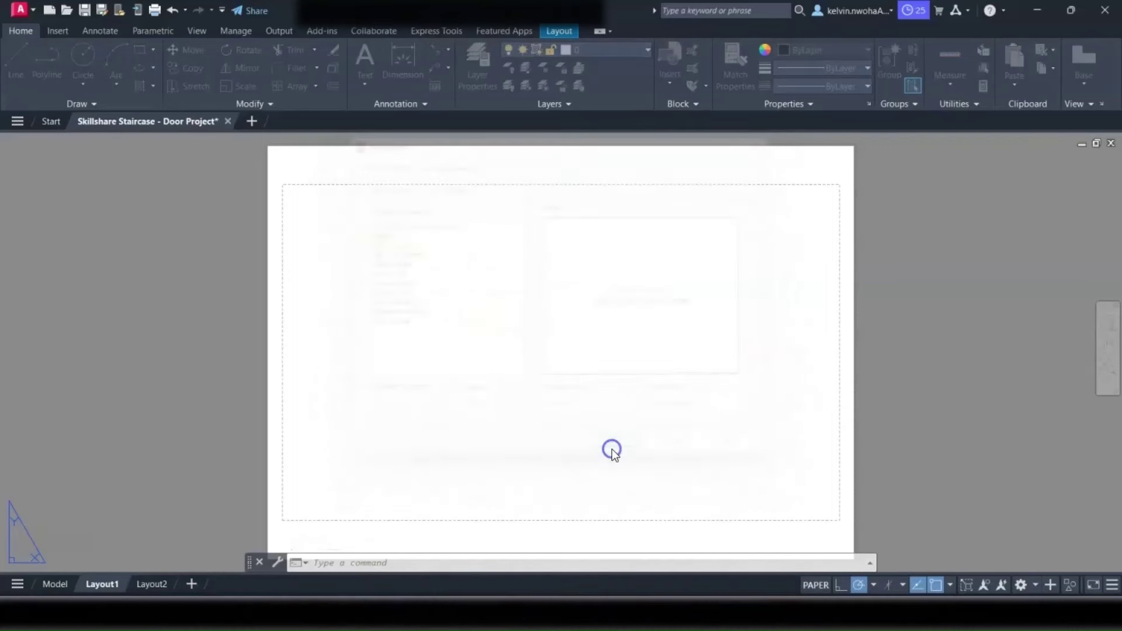
pyautogui.click(462, 208)
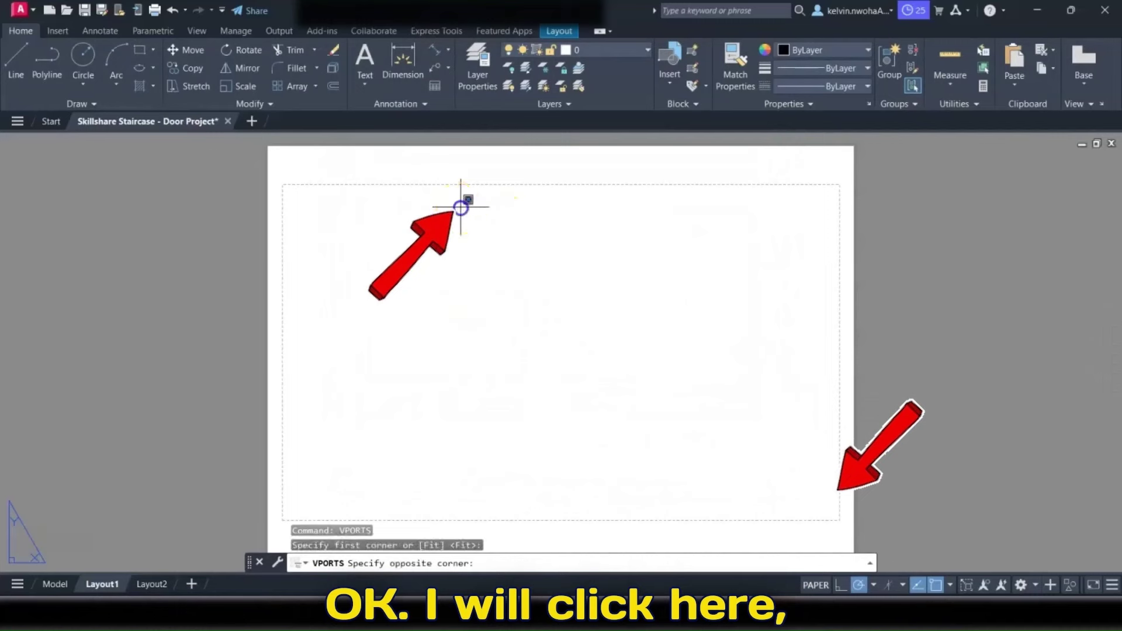
pyautogui.click(828, 501)
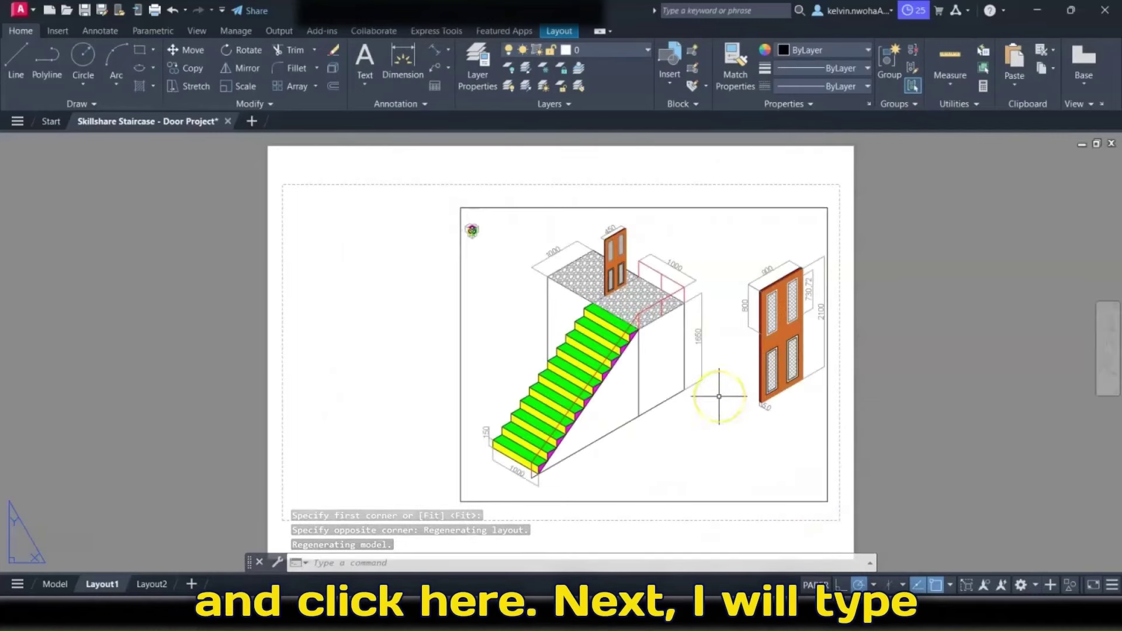
# Create a Single viewport with VPORTS in the upper-left part of the sheet, beside the large viewport
pyautogui.write('vports')
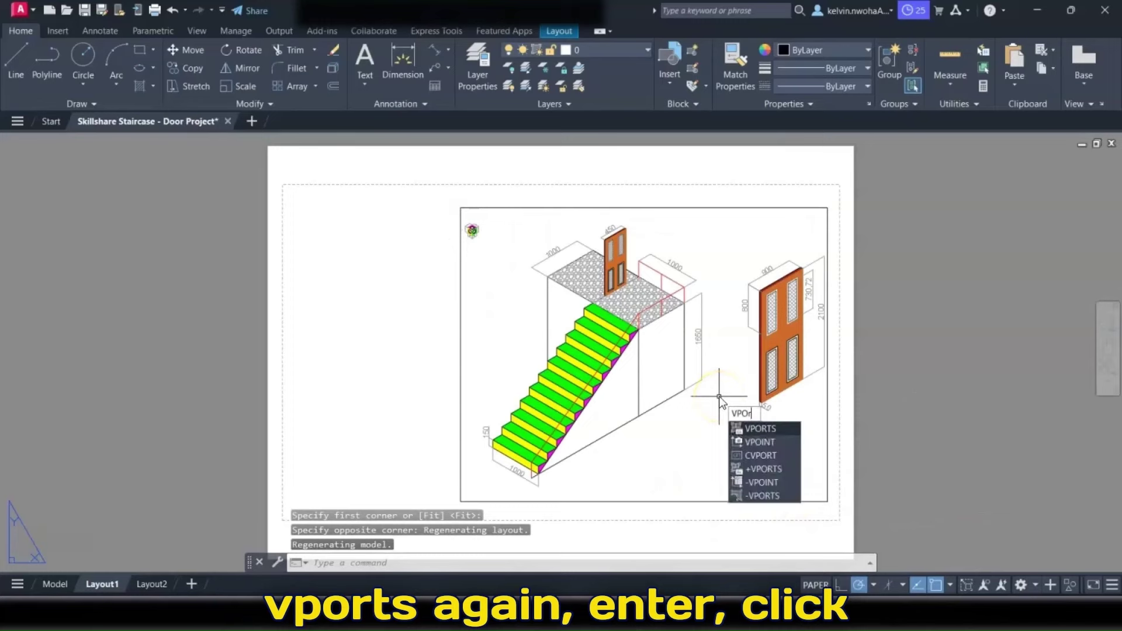
pyautogui.press('Return')
pyautogui.click(376, 235)
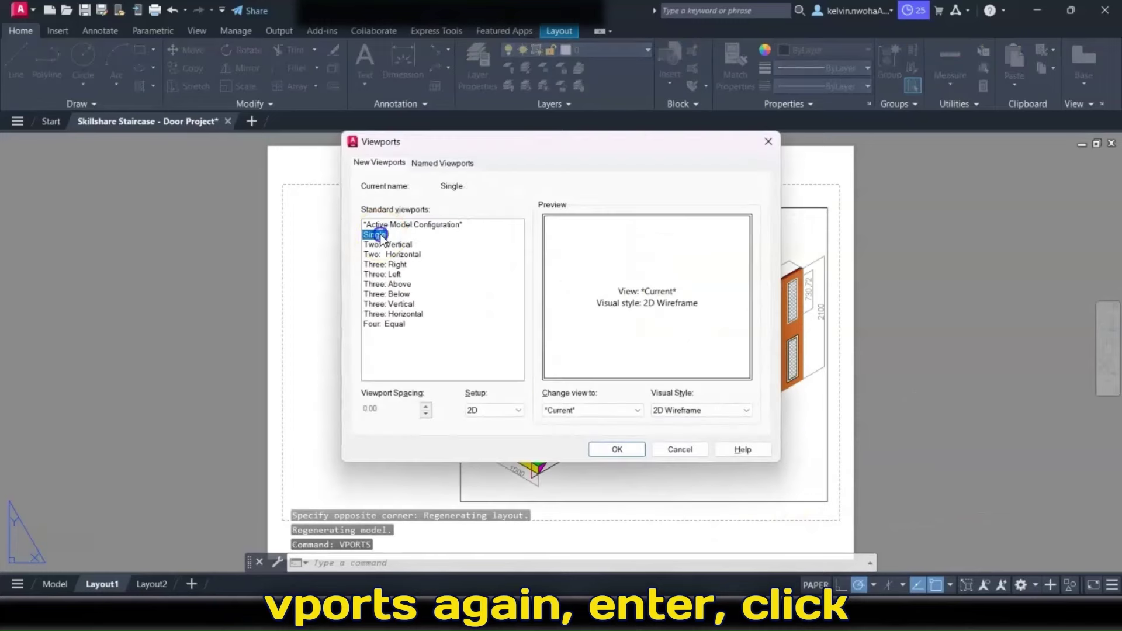
pyautogui.click(620, 448)
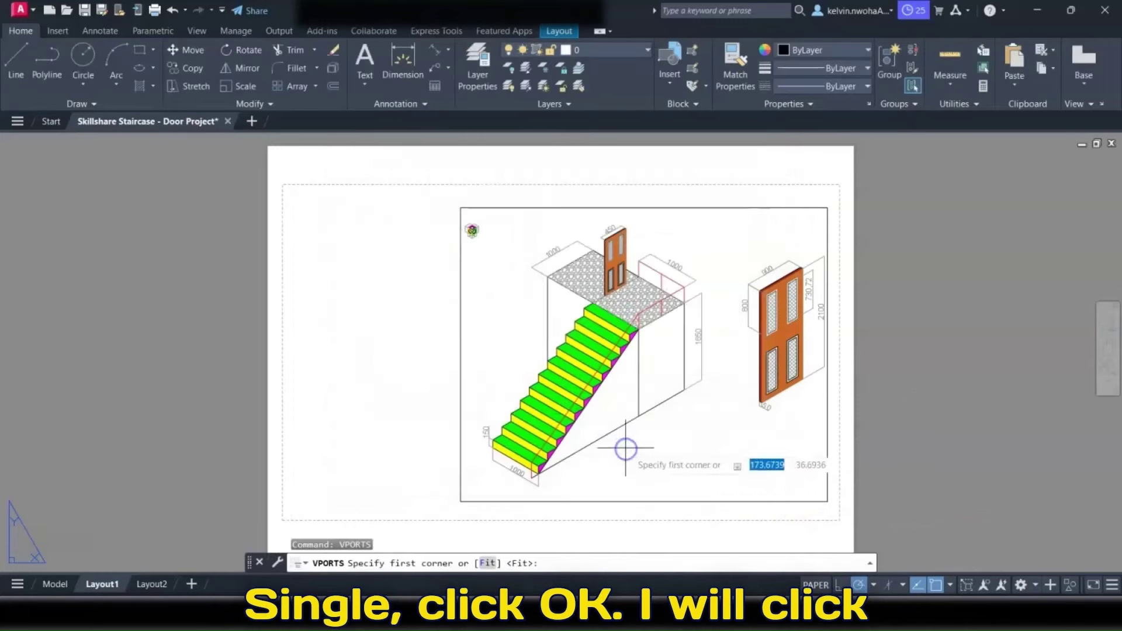
pyautogui.click(290, 199)
pyautogui.click(454, 332)
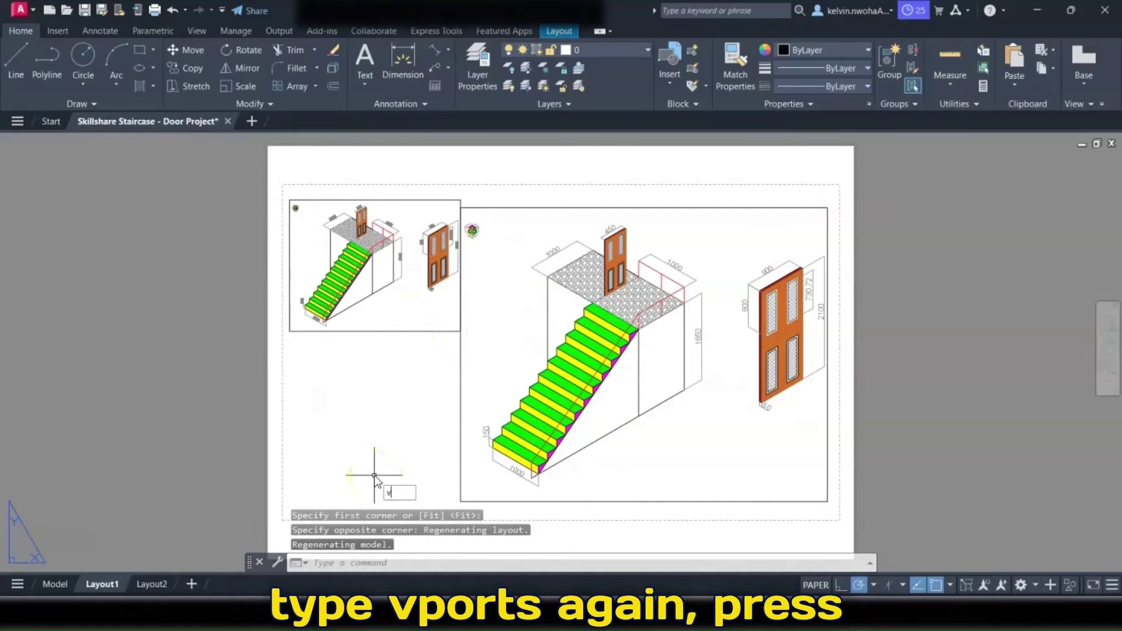
# Create another Single viewport with VPORTS in the lower-left part of the sheet, below the small one
pyautogui.write('vports')
pyautogui.press('Return')
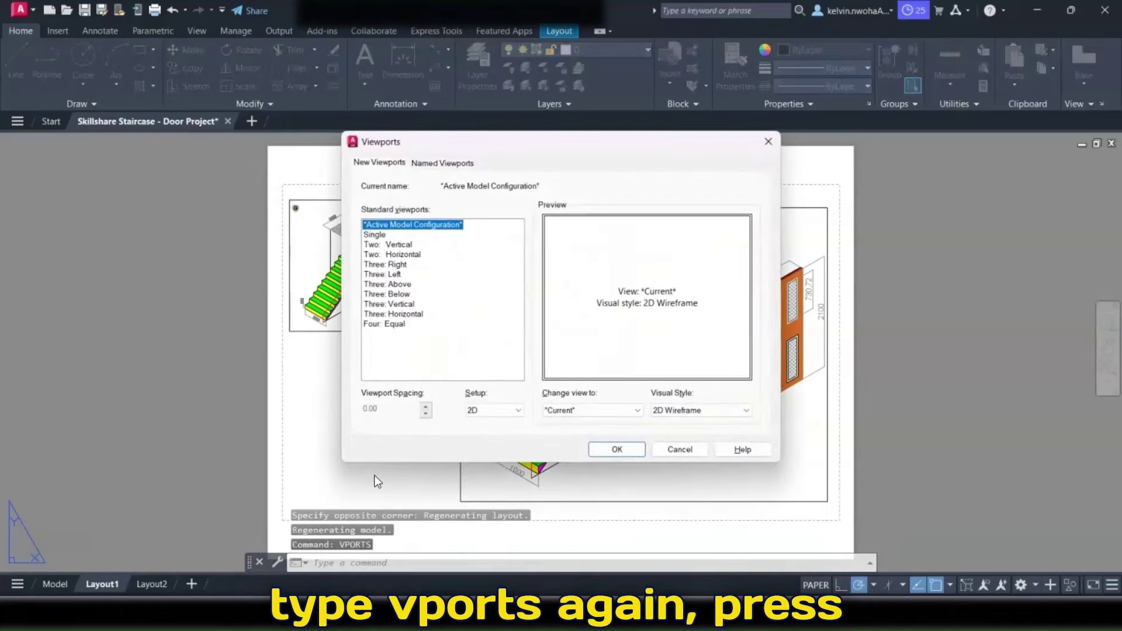
pyautogui.click(374, 234)
pyautogui.click(635, 456)
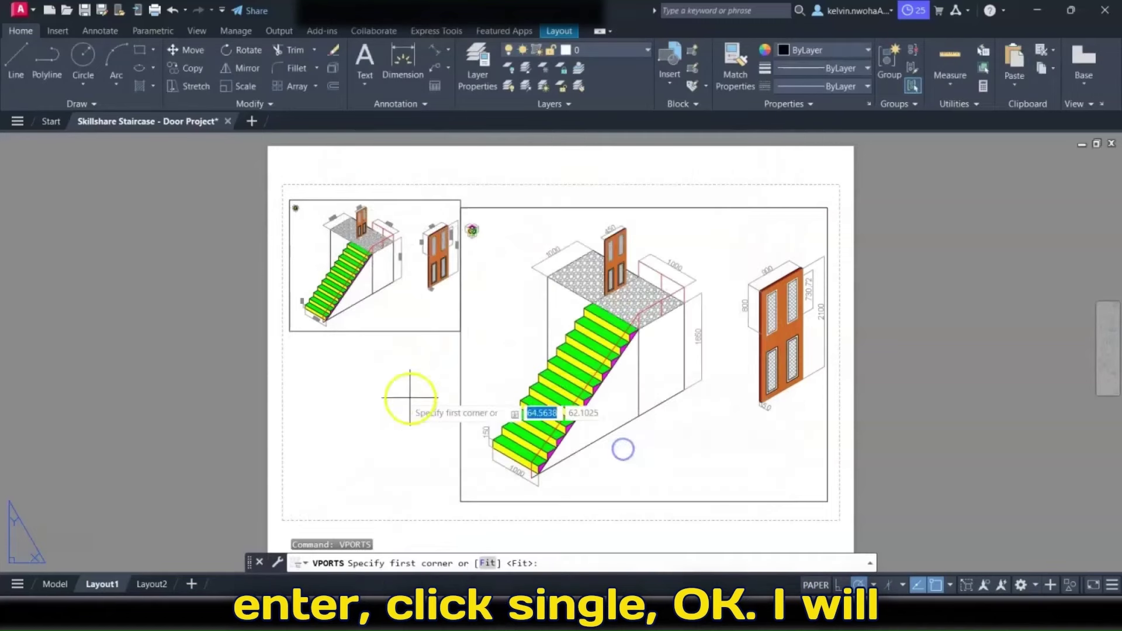
pyautogui.click(291, 340)
pyautogui.click(449, 512)
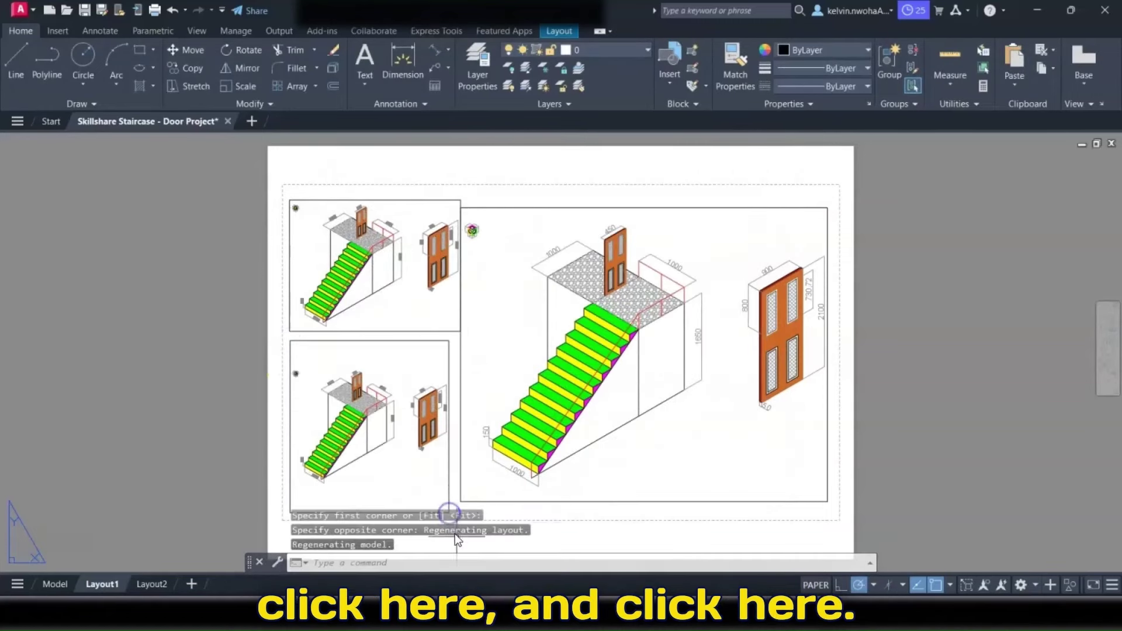
# Move the large viewport about 3.25 mm horizontally to the right, away from the two small viewports
pyautogui.click(502, 208)
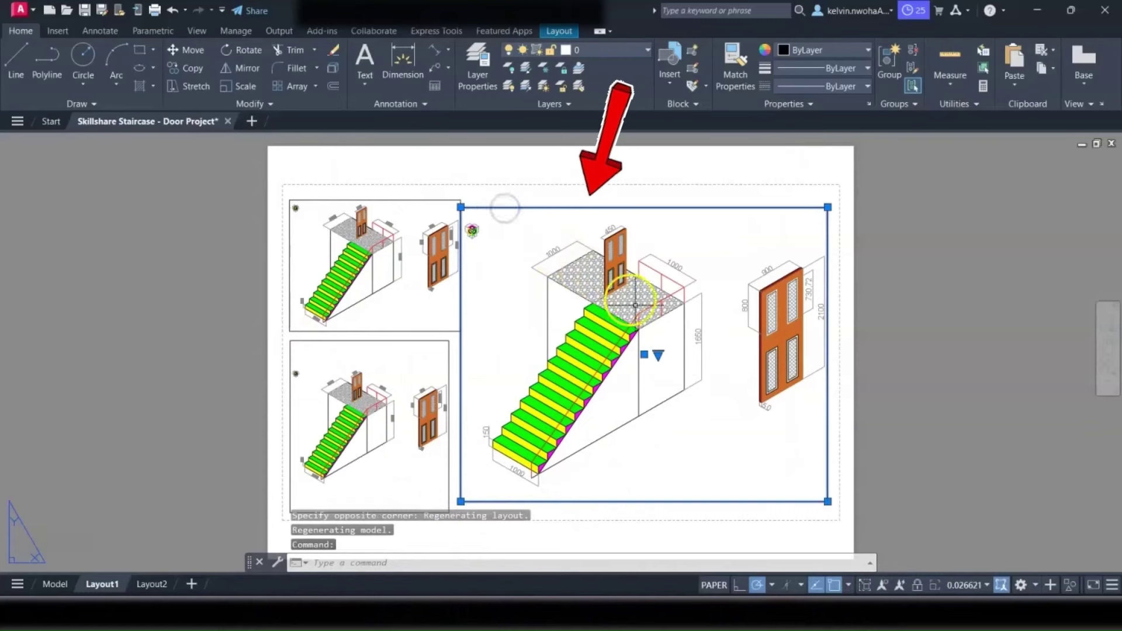
pyautogui.click(187, 51)
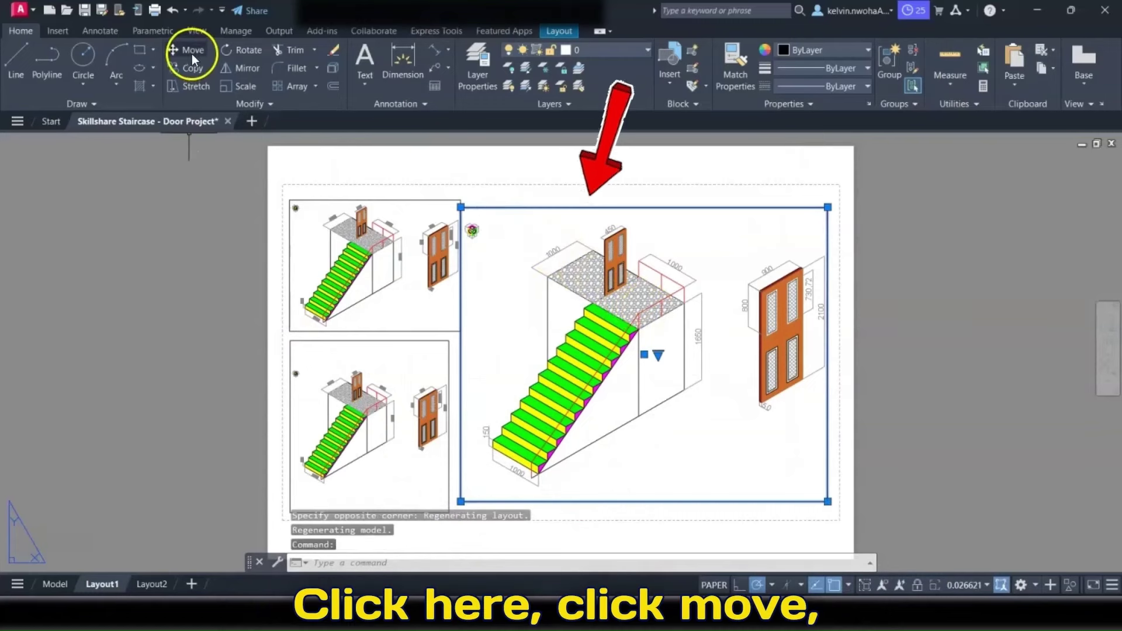
pyautogui.click(540, 191)
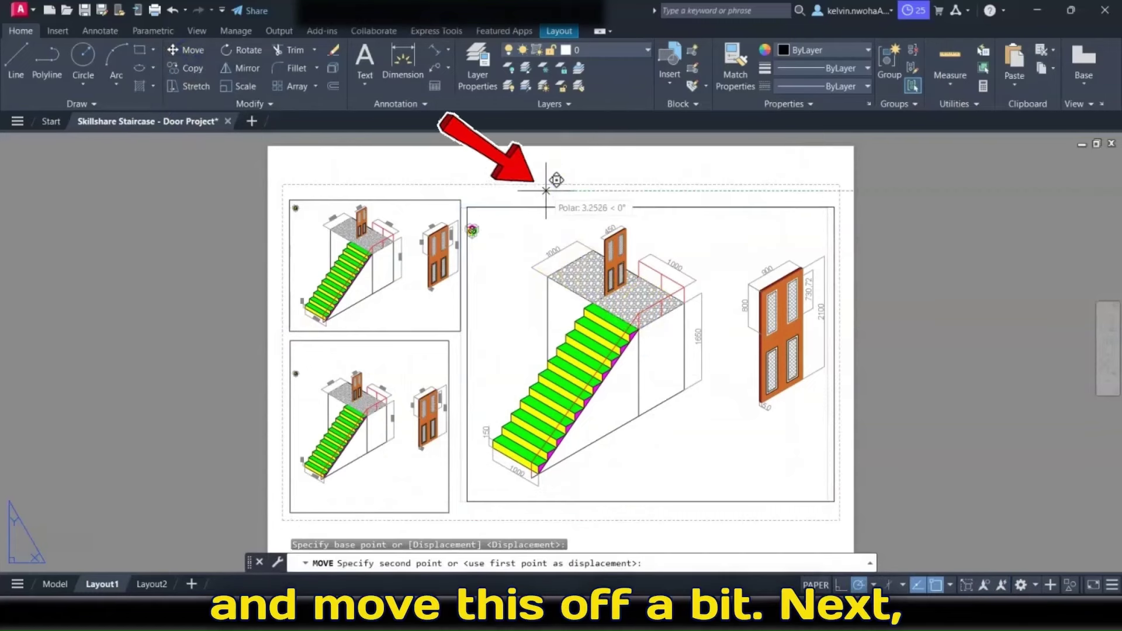
pyautogui.click(545, 192)
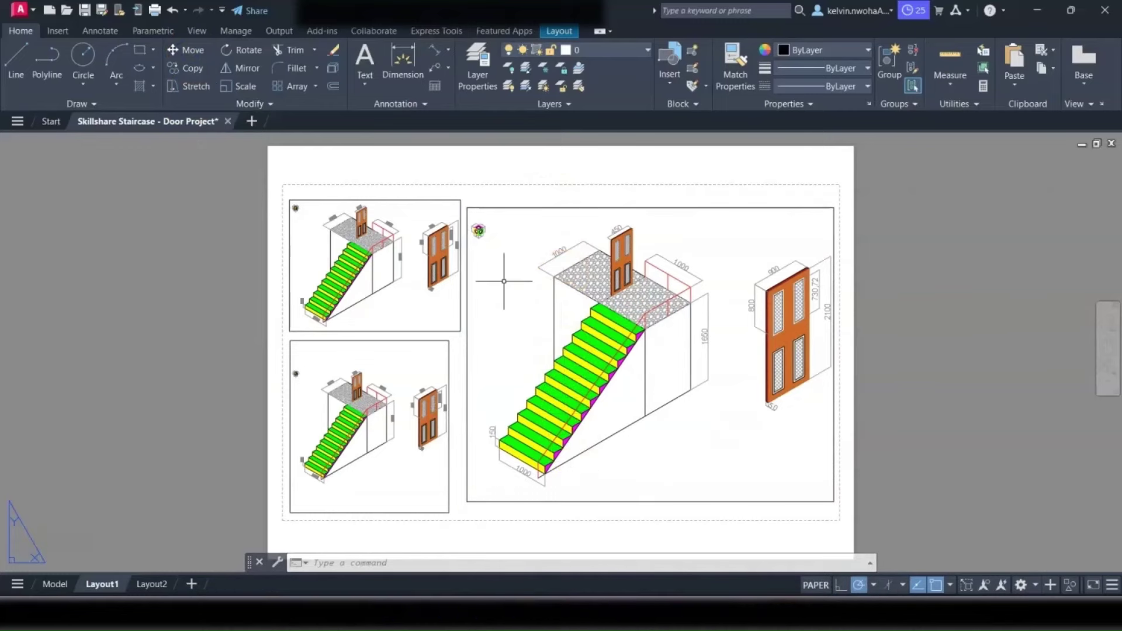
# Switch from paper to model space, activate the large viewport and shift its view so the staircase sits nearer the viewport's centre
pyautogui.scroll(-4, 504, 281)
pyautogui.scroll(6, 509, 284)
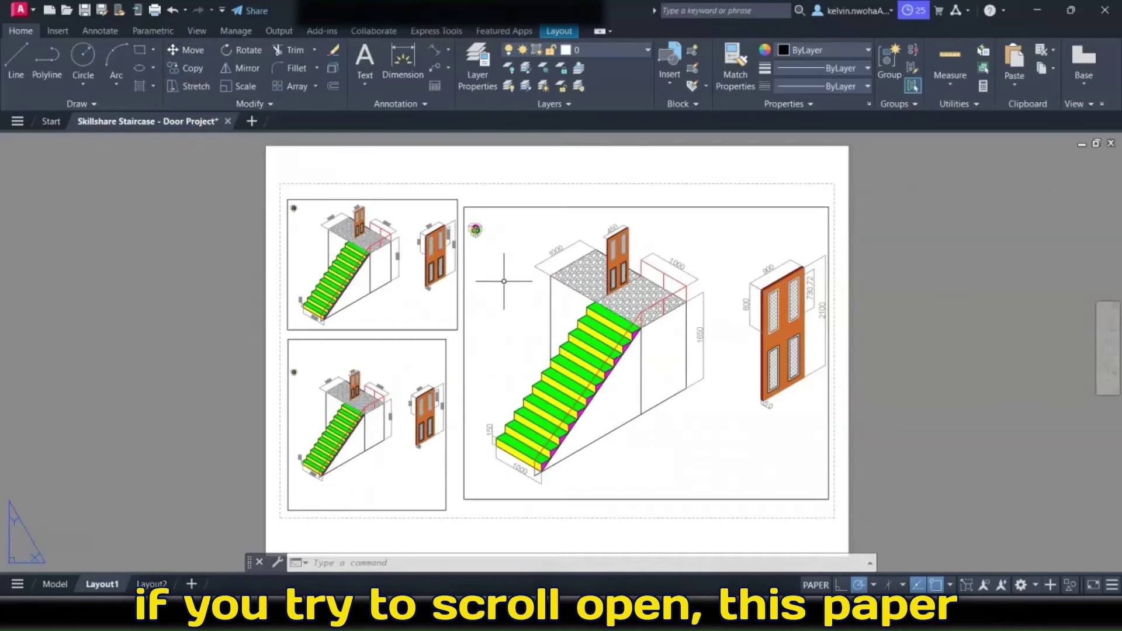
pyautogui.scroll(-2, 504, 281)
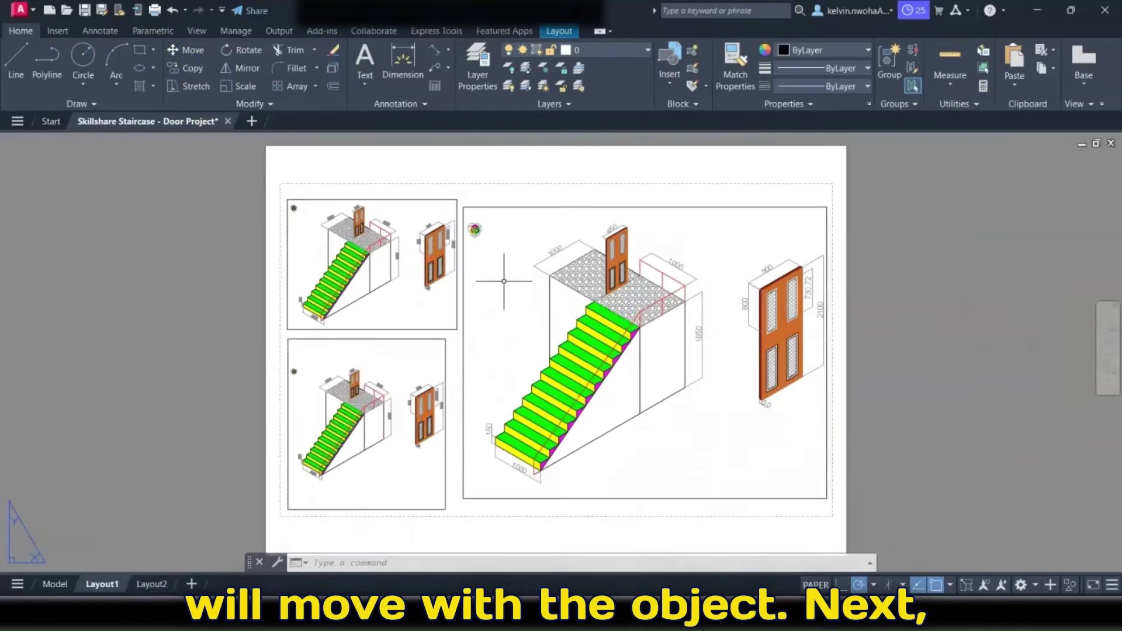
pyautogui.click(815, 585)
pyautogui.click(815, 585)
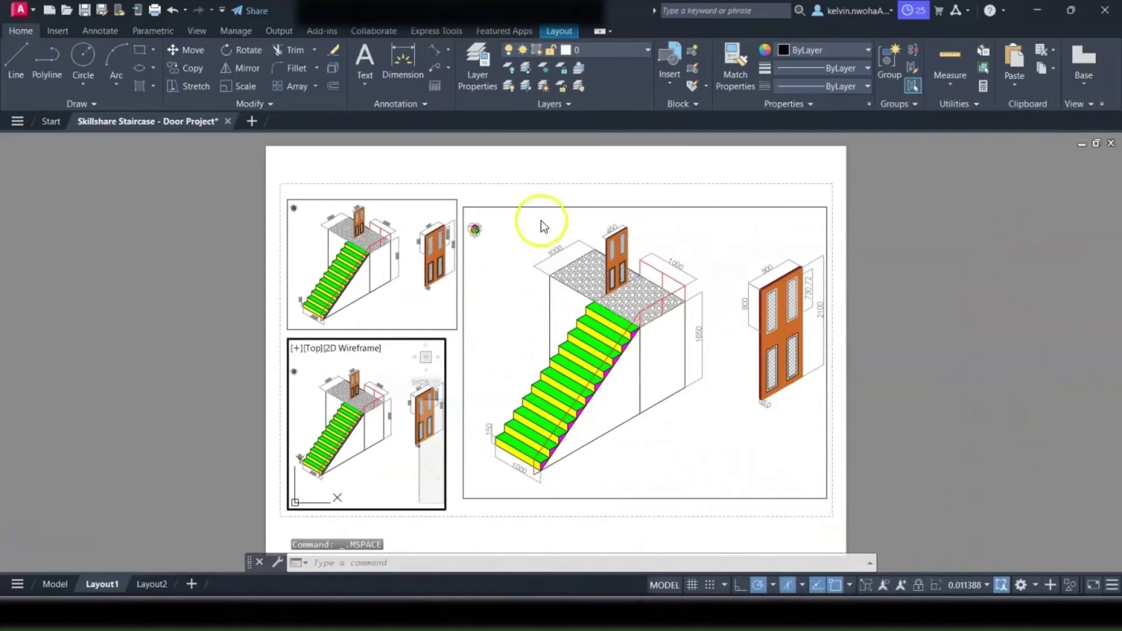
pyautogui.click(545, 296)
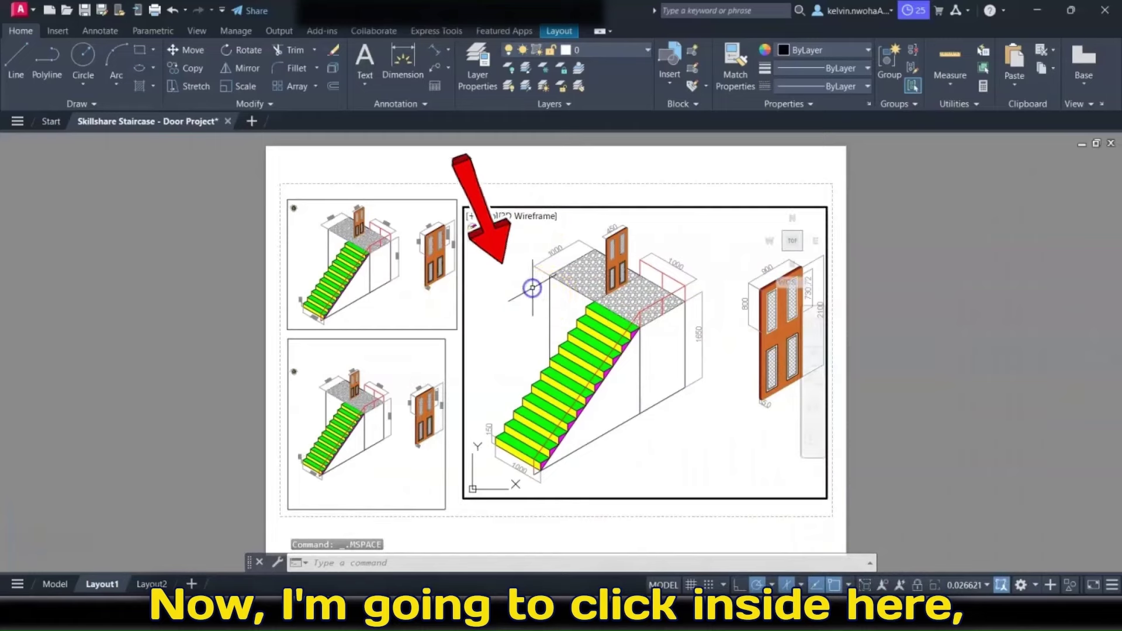
pyautogui.moveTo(518, 332); pyautogui.dragTo(565, 321, button='middle')
pyautogui.scroll(2, 564, 323)
pyautogui.scroll(-2, 560, 327)
# Use ZOOM with a window around the staircase and its dimensions to enlarge it in the large viewport
pyautogui.write('z')
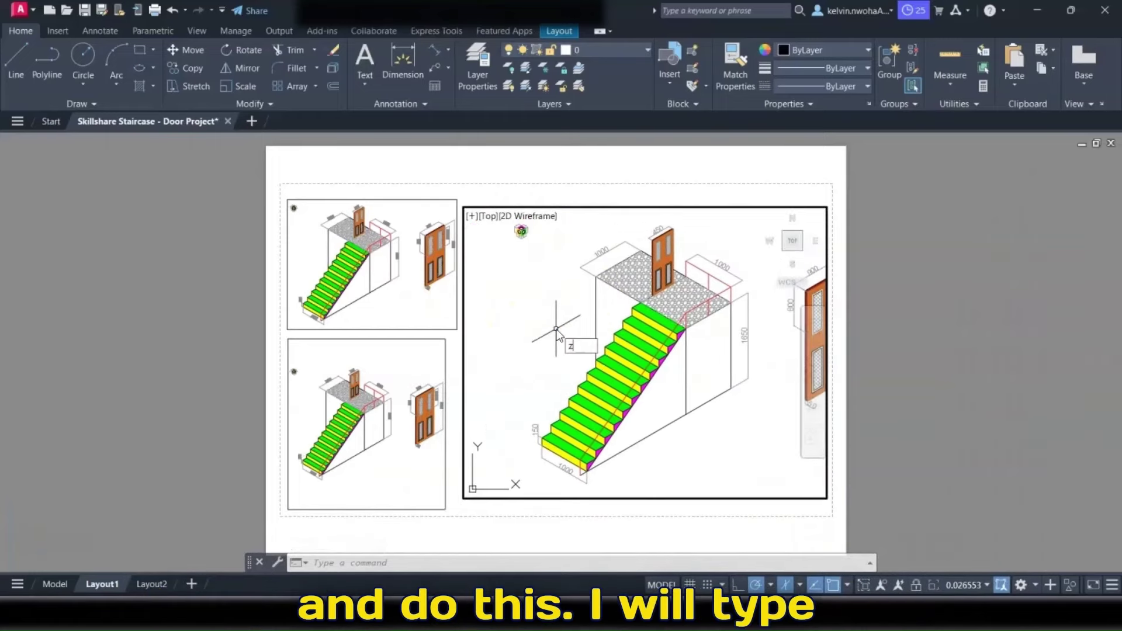
pyautogui.write('oom')
pyautogui.press('Return')
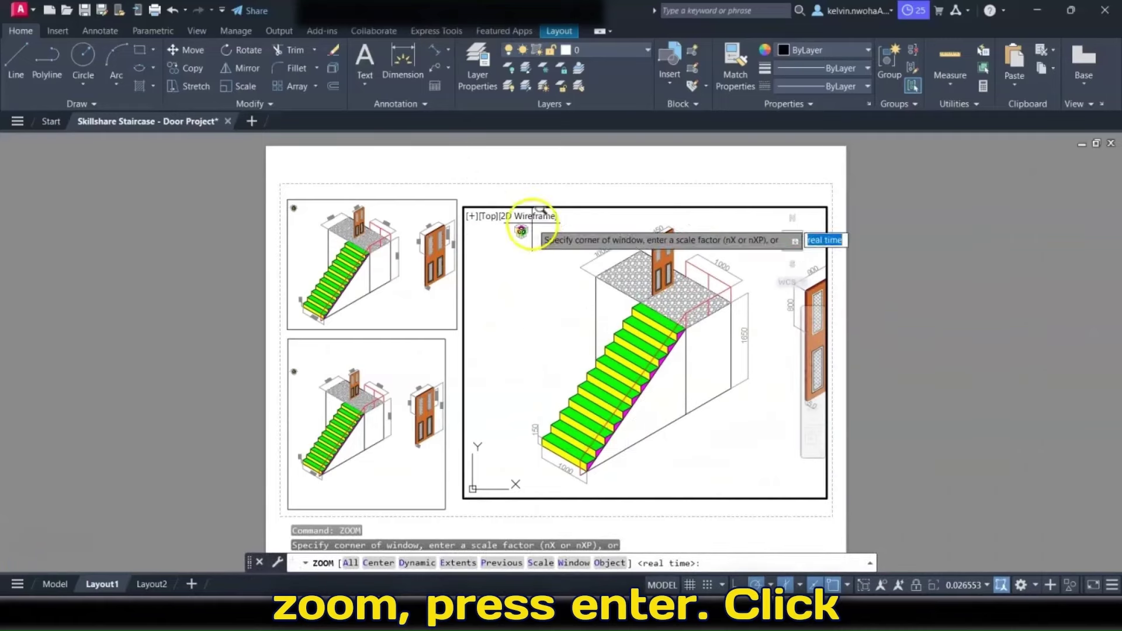
pyautogui.click(532, 223)
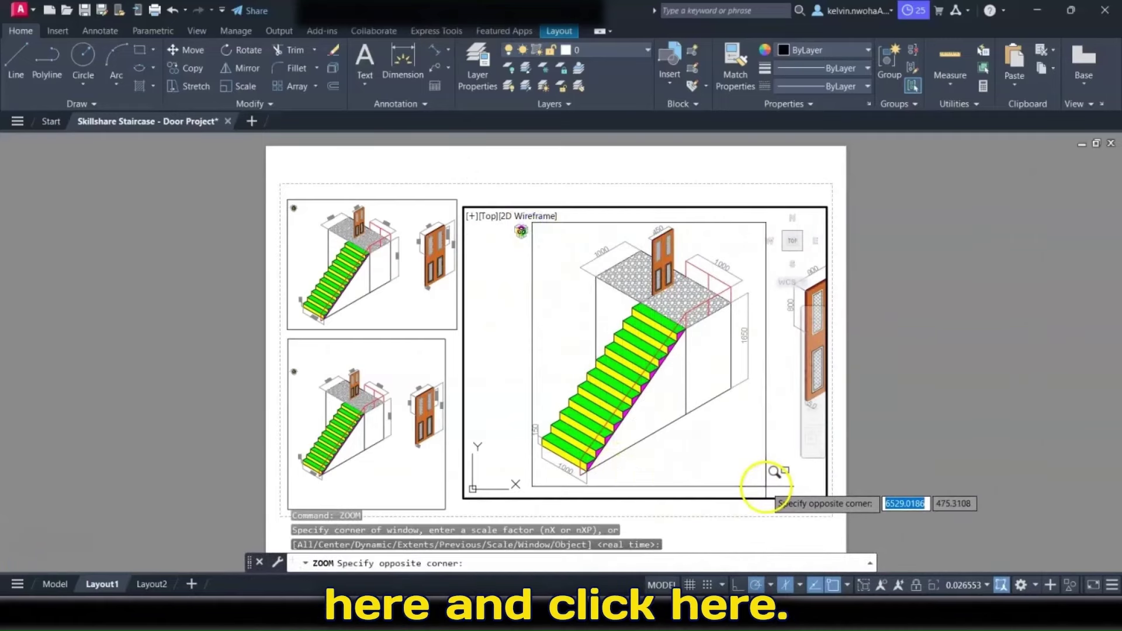
pyautogui.click(766, 487)
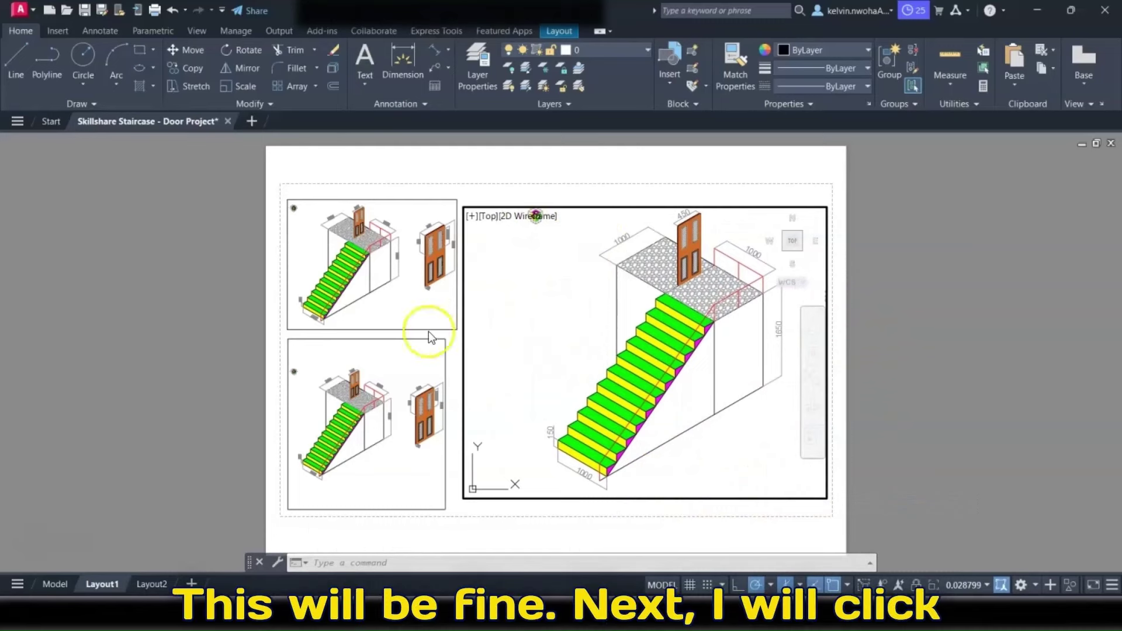
# Activate the upper-left viewport and frame its view on the coloured cube
pyautogui.click(402, 279)
pyautogui.moveTo(389, 284); pyautogui.dragTo(432, 317, button='middle')
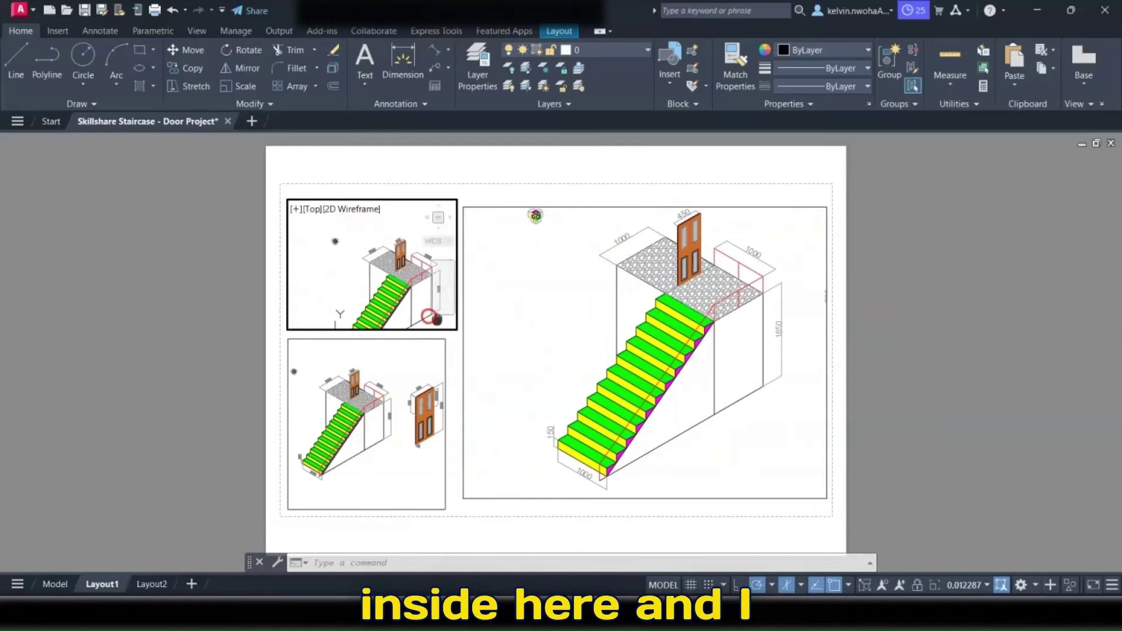
pyautogui.scroll(10, 339, 239)
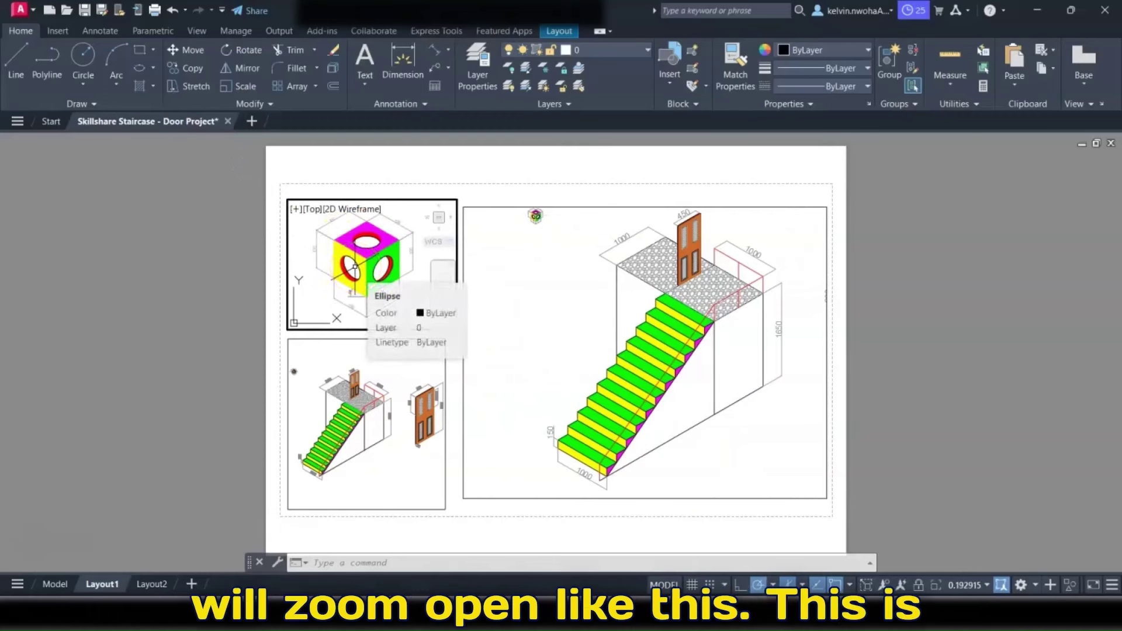
pyautogui.moveTo(354, 267); pyautogui.dragTo(361, 273, button='middle')
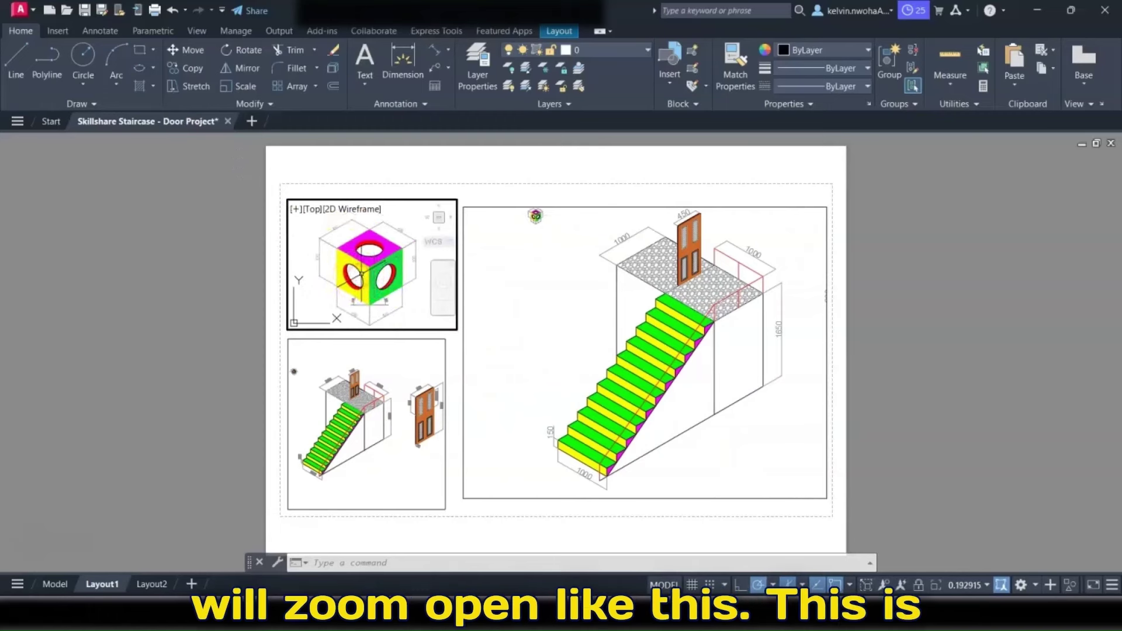
# Activate the lower-left viewport and frame its view on the large dimensioned door
pyautogui.click(405, 479)
pyautogui.moveTo(403, 470); pyautogui.dragTo(369, 417, button='middle')
pyautogui.scroll(4, 362, 415)
pyautogui.scroll(2, 376, 412)
pyautogui.scroll(-2, 368, 412)
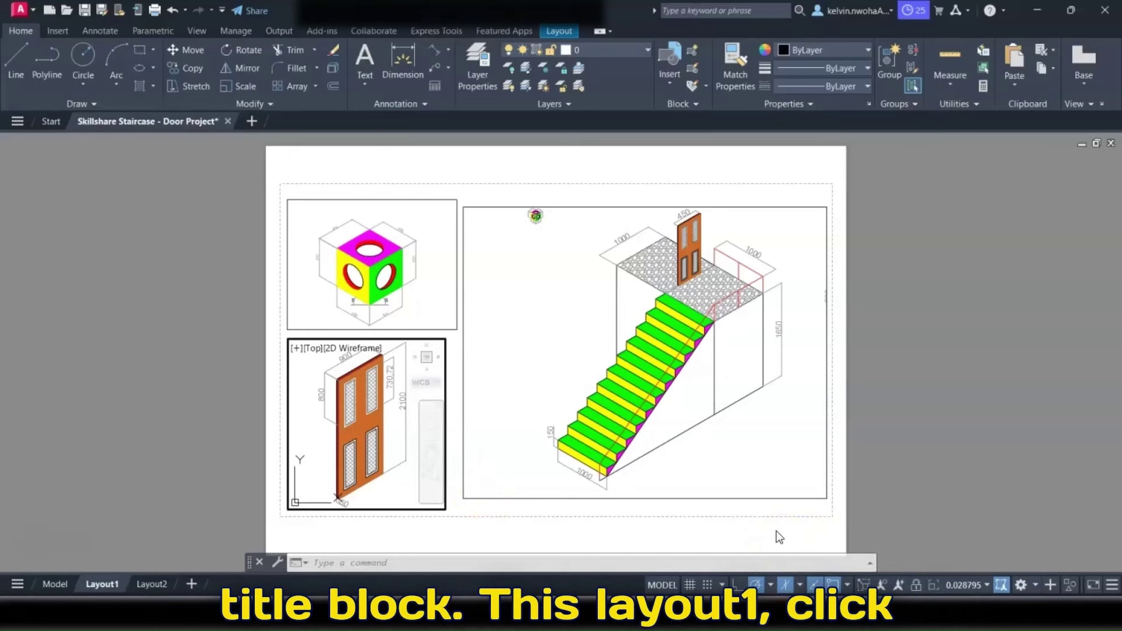
# Rename Layout1 as A4 Staircase
pyautogui.rightClick(102, 586)
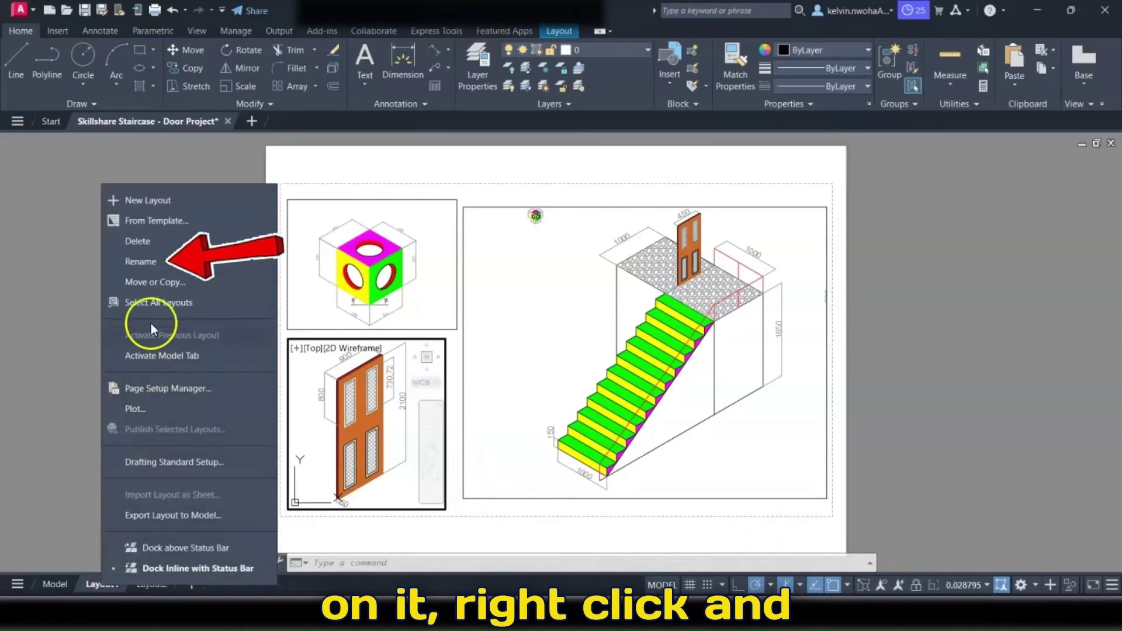
pyautogui.click(151, 262)
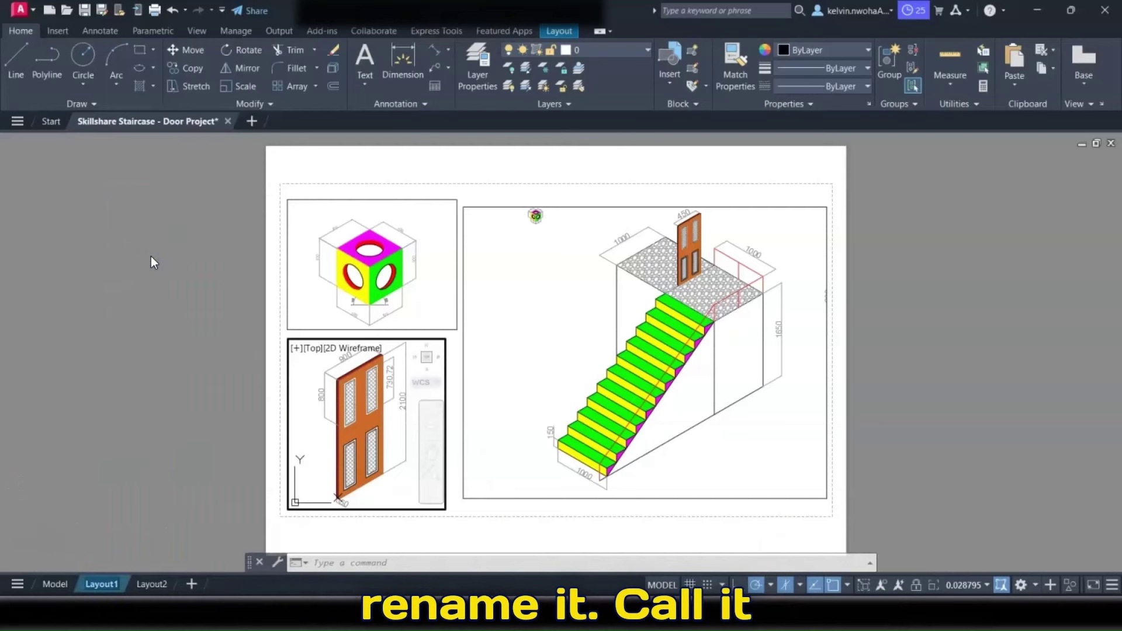
pyautogui.write('A4')
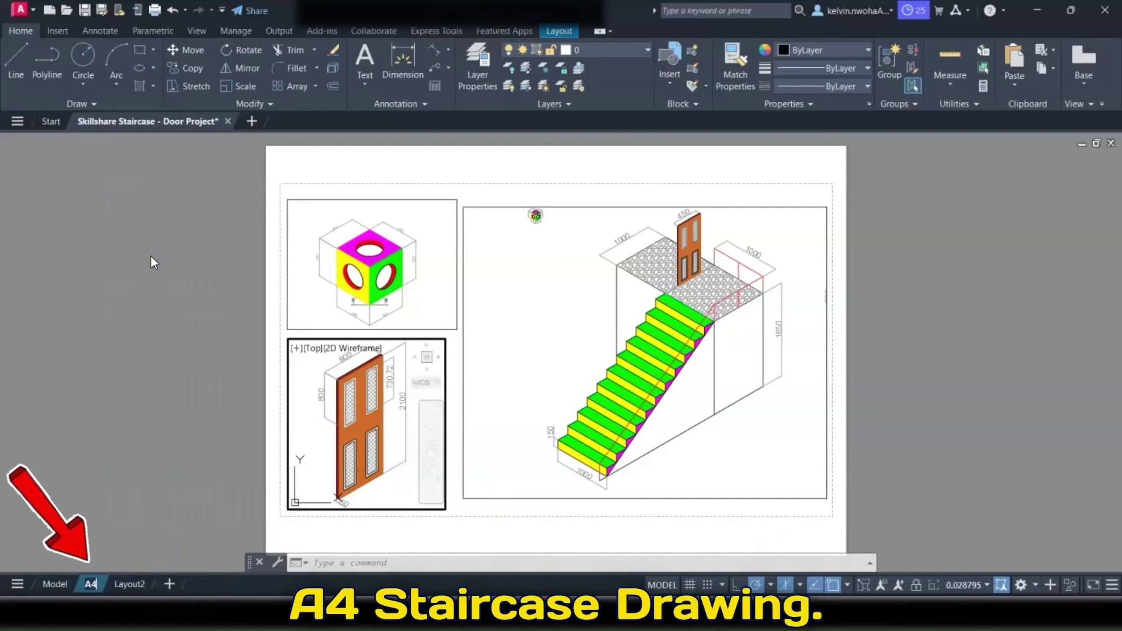
pyautogui.write(' Staircase')
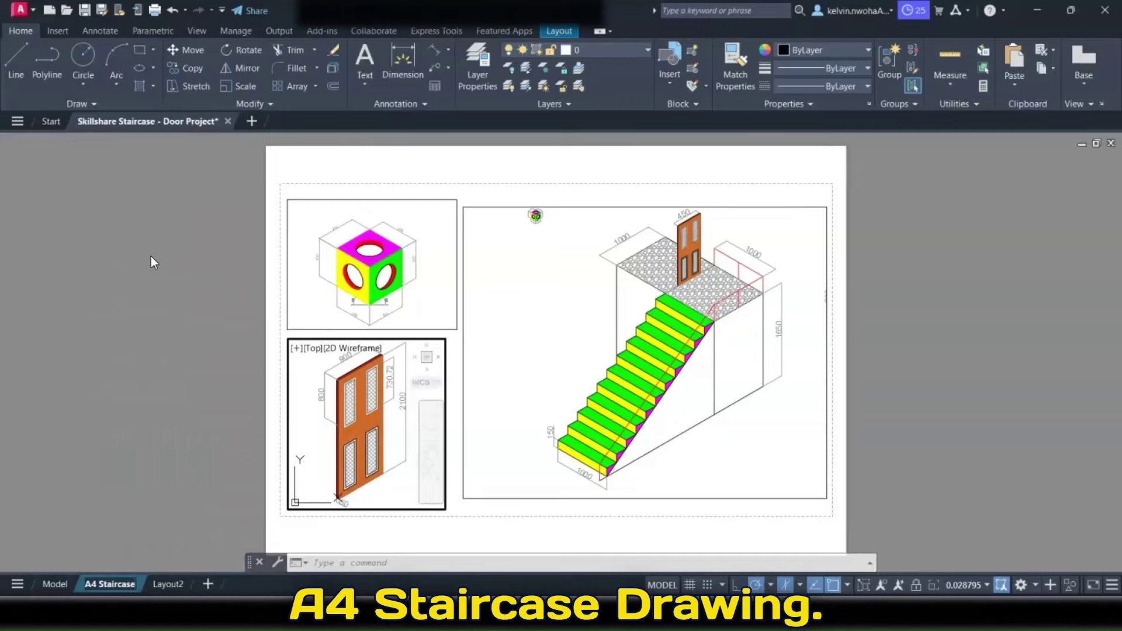
pyautogui.click(129, 553)
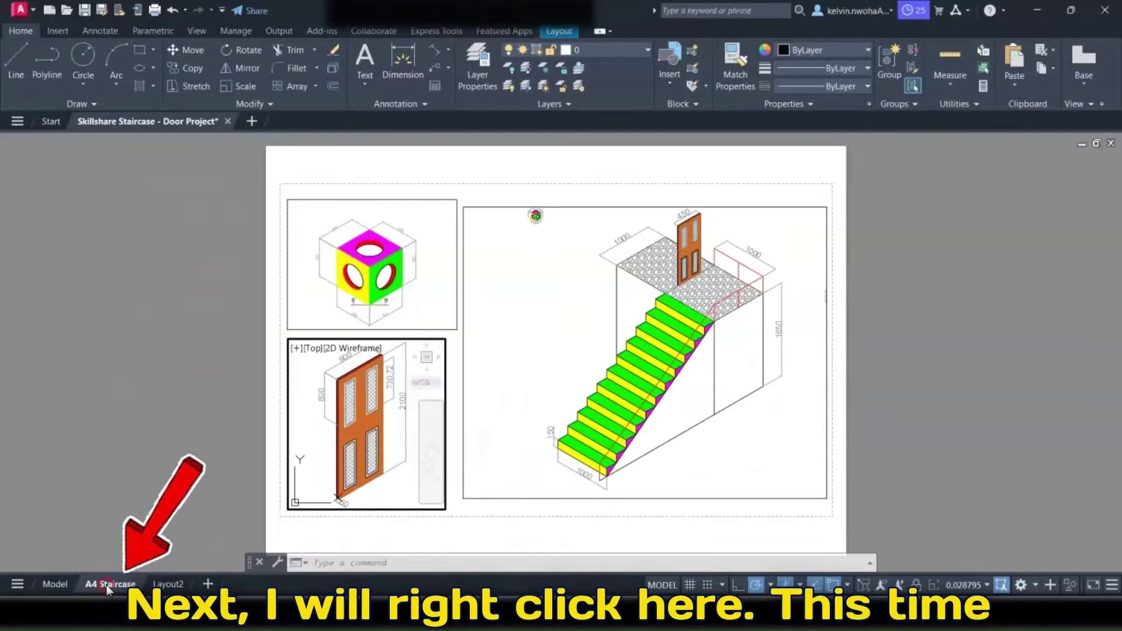
# Open the plot settings for the A4 Staircase layout and choose AutoCAD PDF (High Quality Print).pc3 as the plotter
pyautogui.rightClick(107, 588)
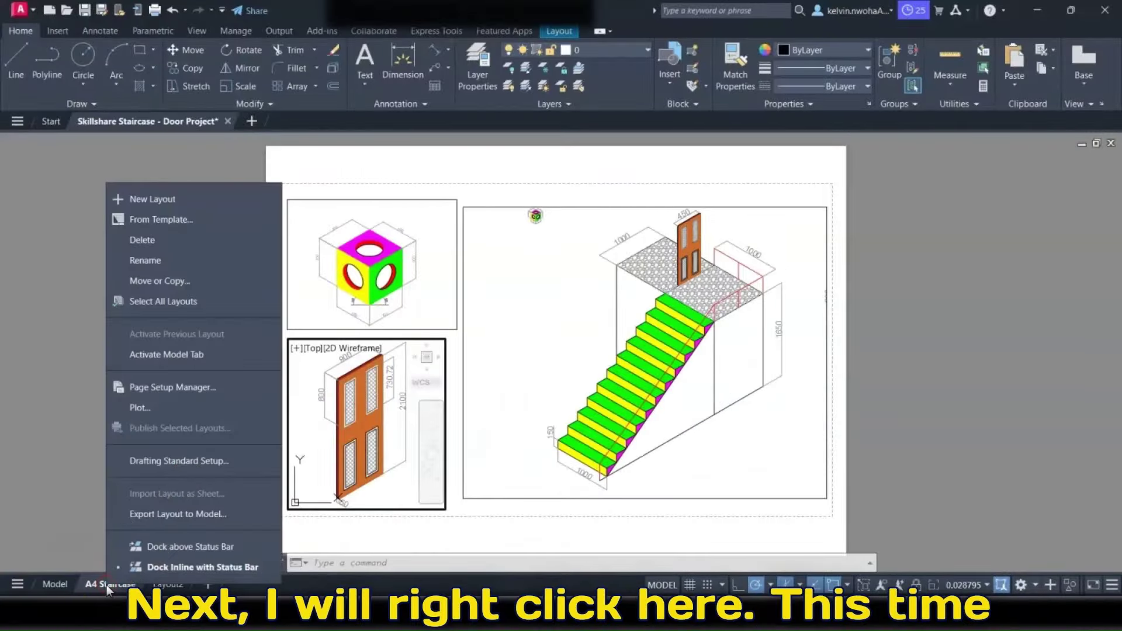
pyautogui.click(160, 409)
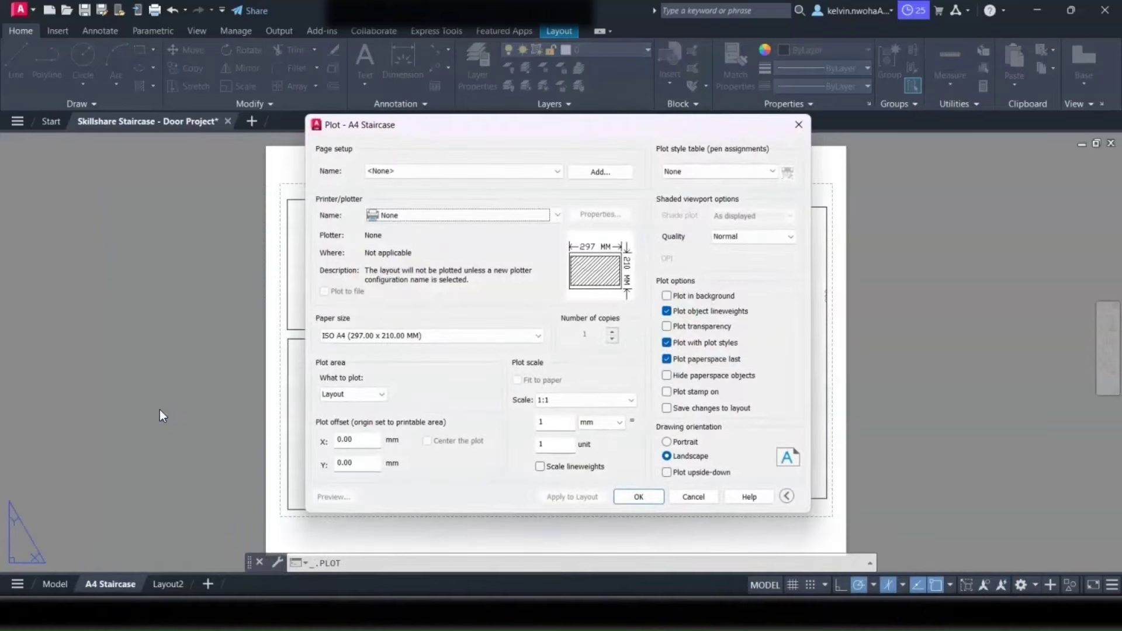
pyautogui.click(453, 215)
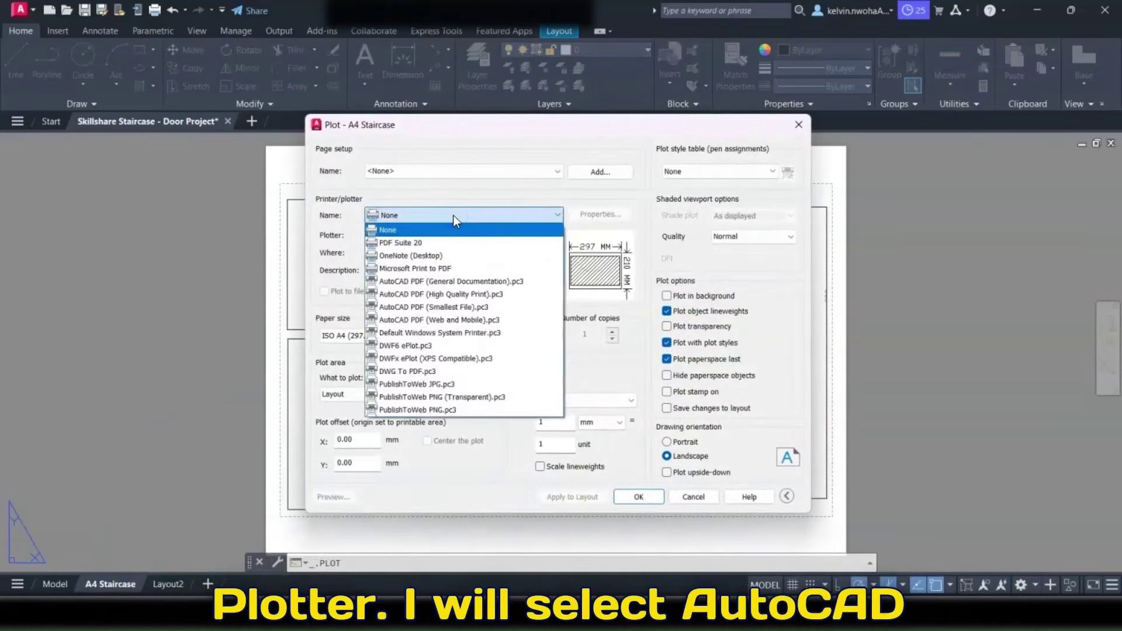
pyautogui.click(520, 295)
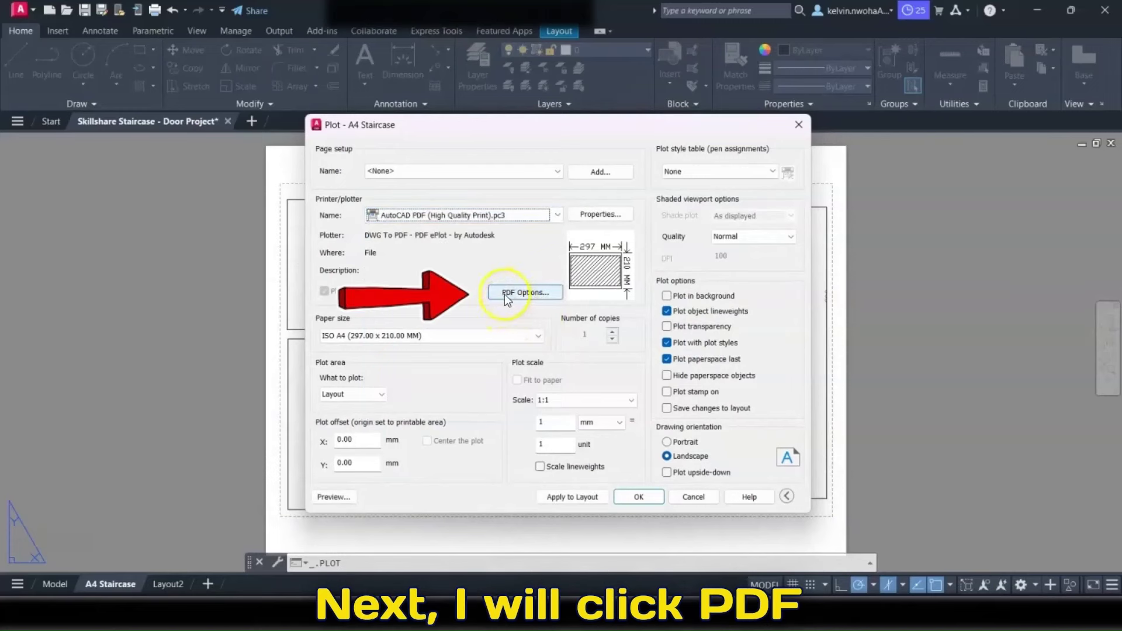
# Set the PDF vector and raster image quality to 4800 dpi, applying the changes to the current plot only
pyautogui.click(498, 296)
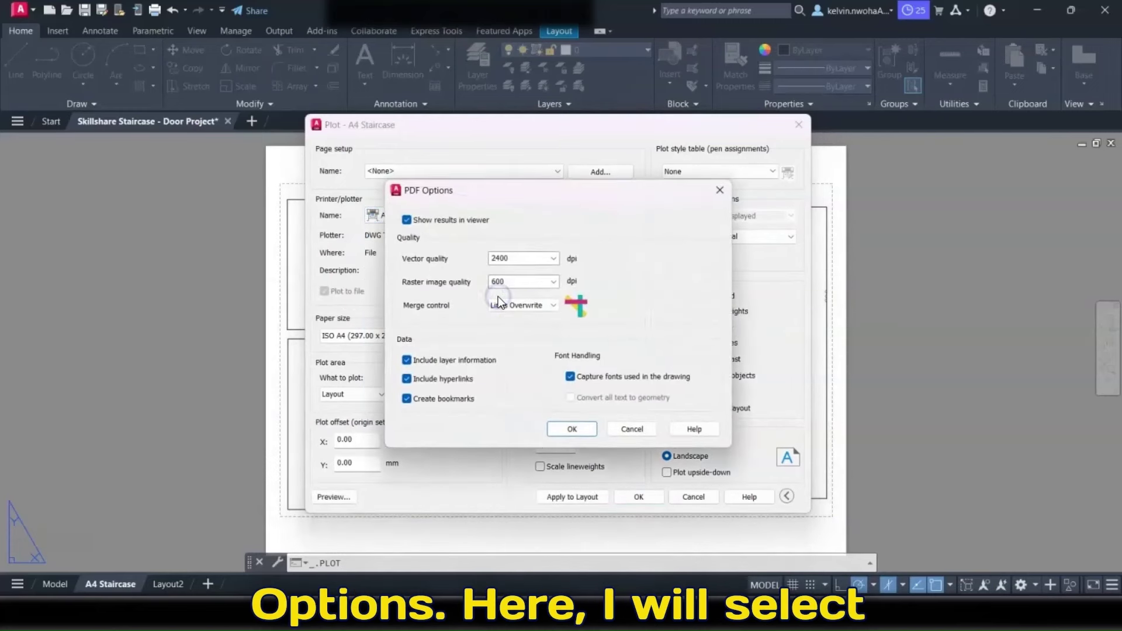
pyautogui.click(553, 259)
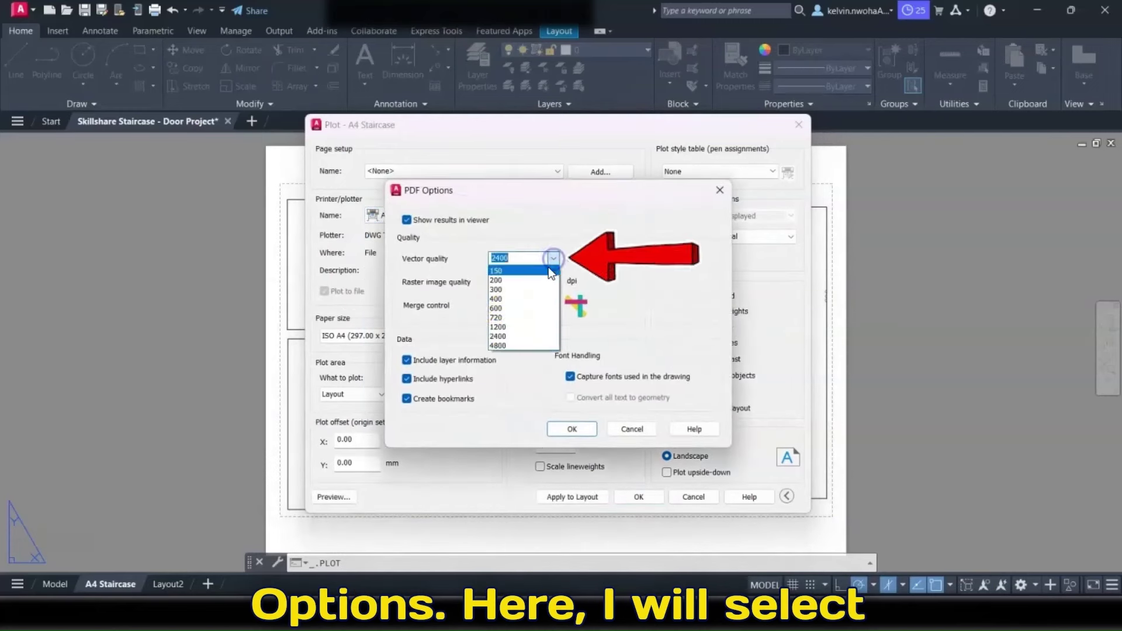
pyautogui.click(510, 346)
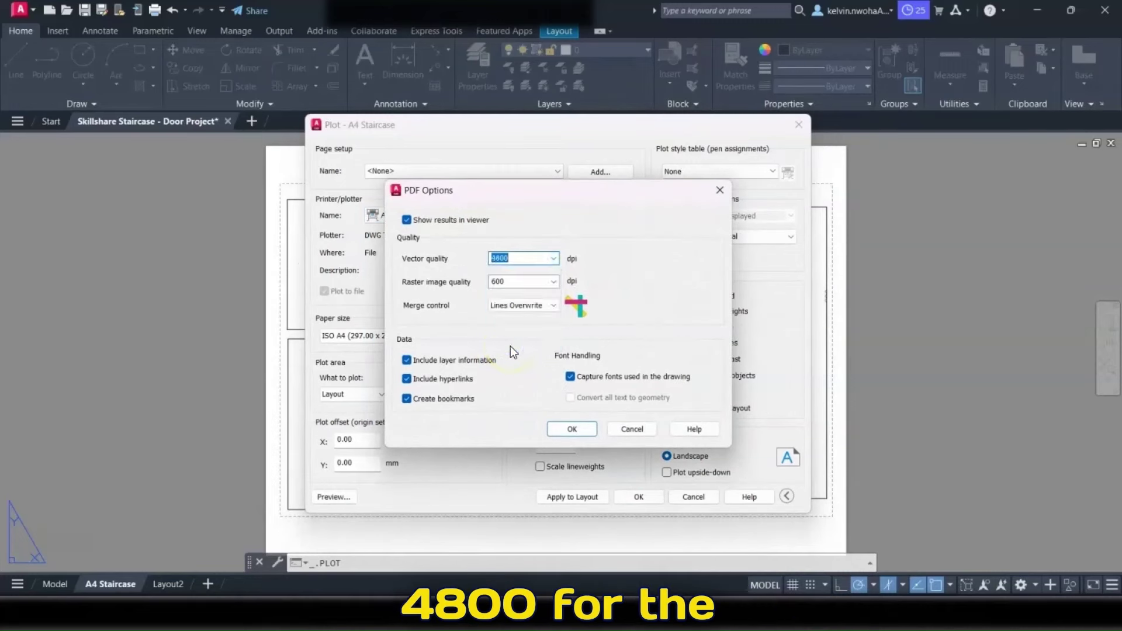
pyautogui.click(553, 282)
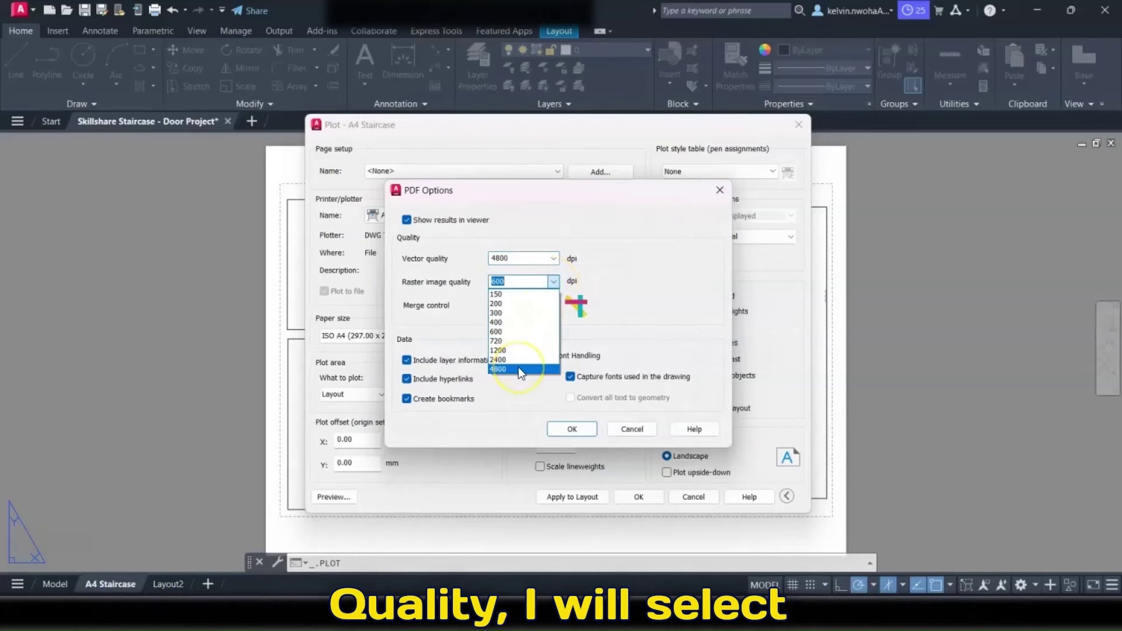
pyautogui.click(518, 368)
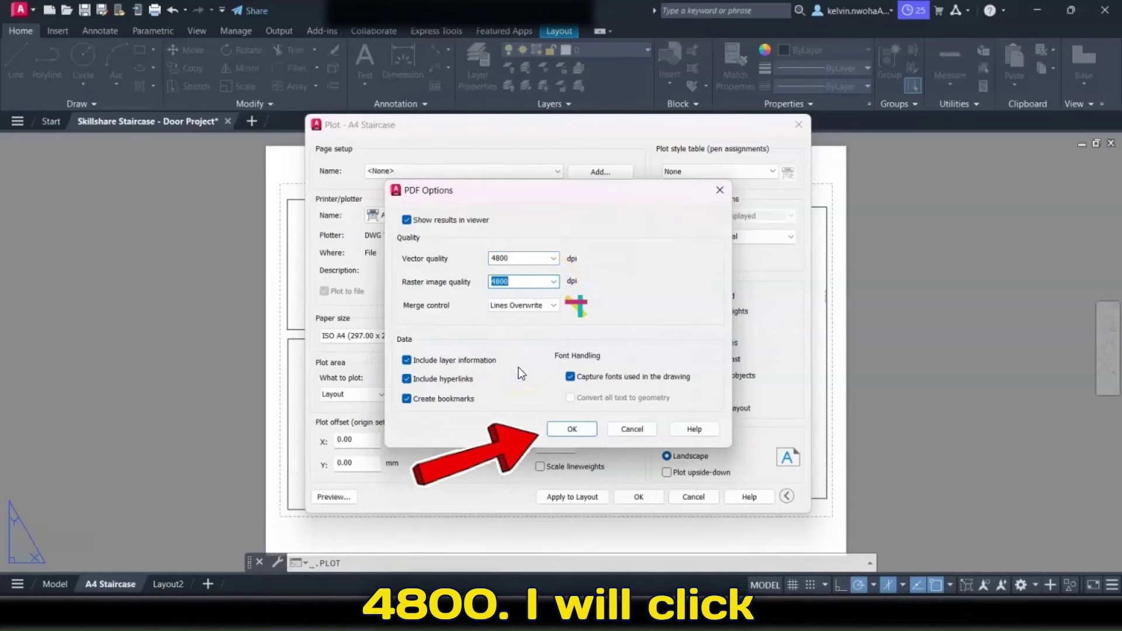
pyautogui.click(570, 429)
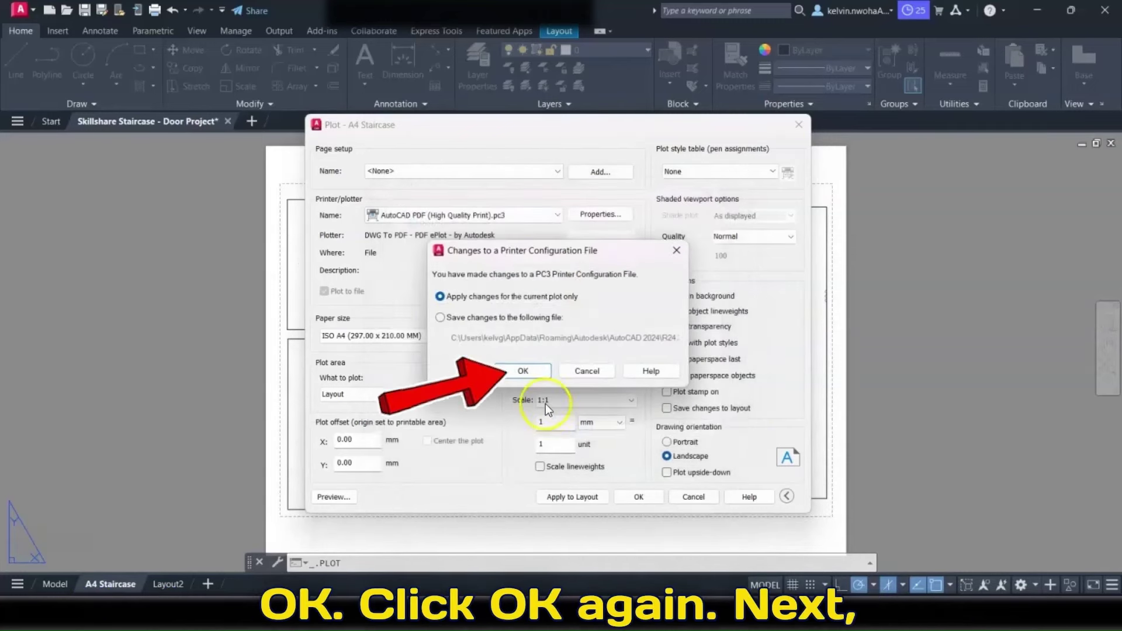
pyautogui.click(513, 373)
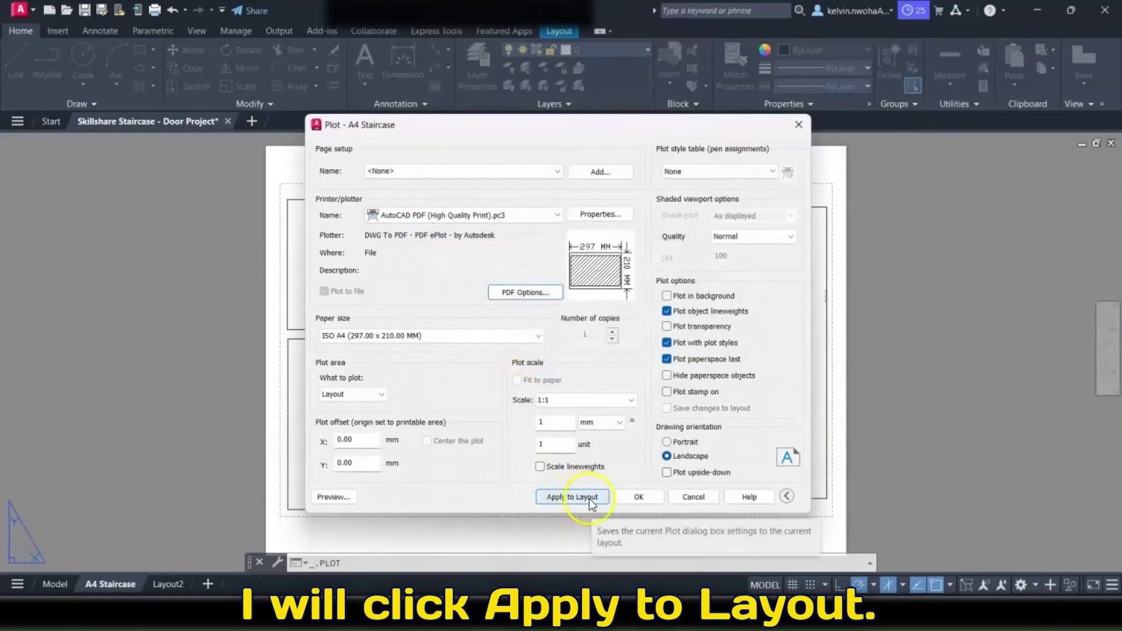
# Apply the plot settings to the A4 Staircase layout and check the full plot preview
pyautogui.click(573, 498)
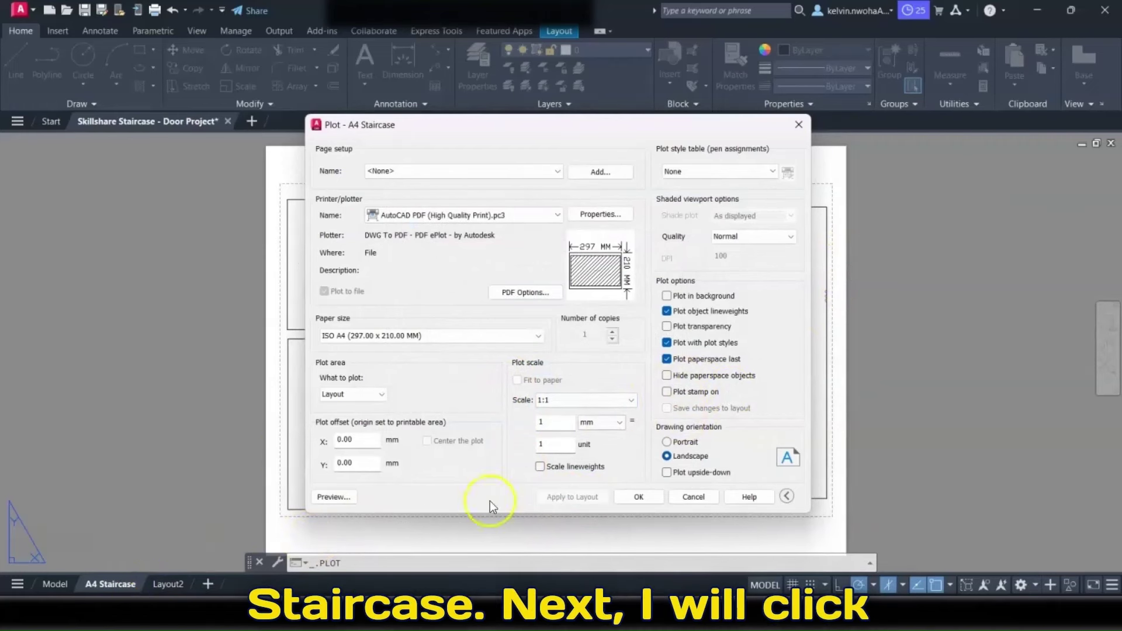
pyautogui.click(331, 498)
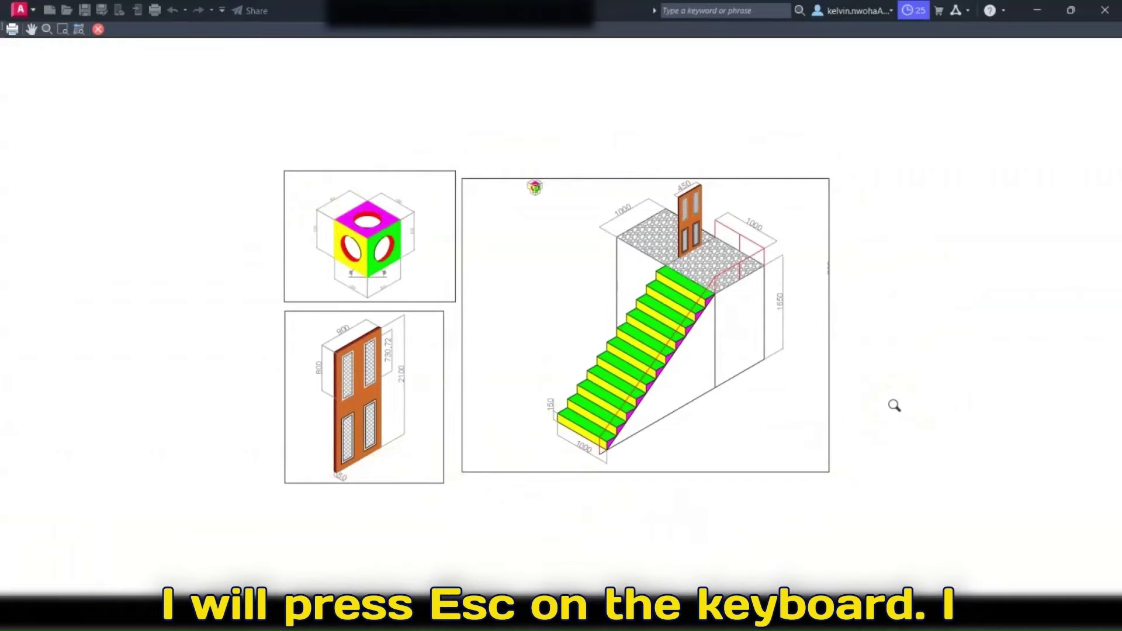
pyautogui.press('Escape')
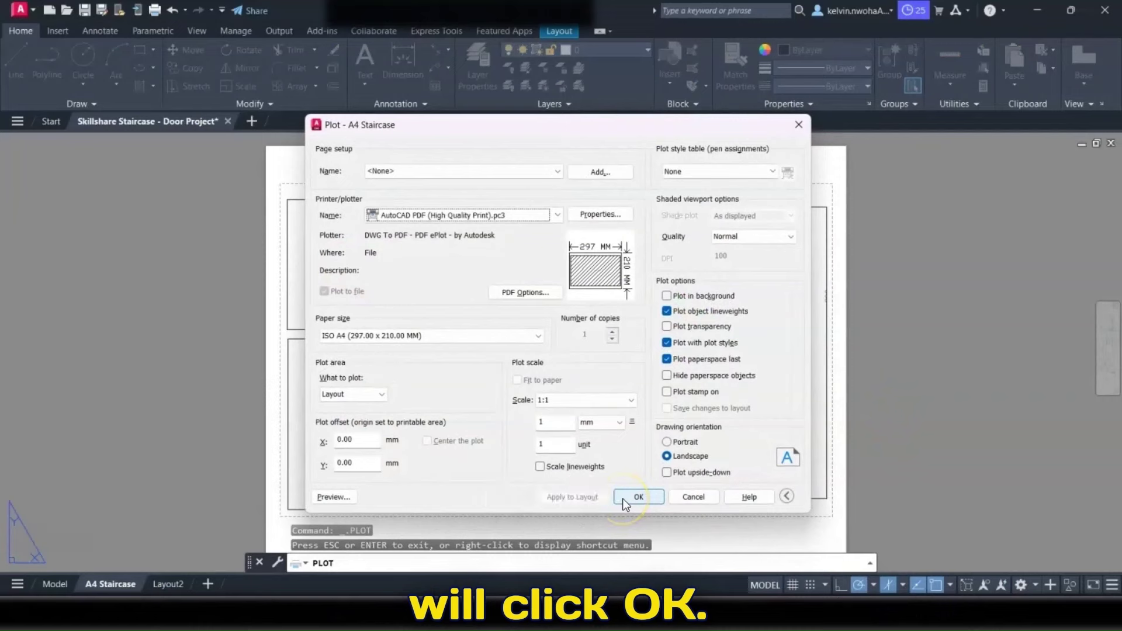
# Plot the layout to the CAD at Home folder within Documents as Skillshare Staircase - Door Project-A4 Staircase.pdf
pyautogui.click(637, 497)
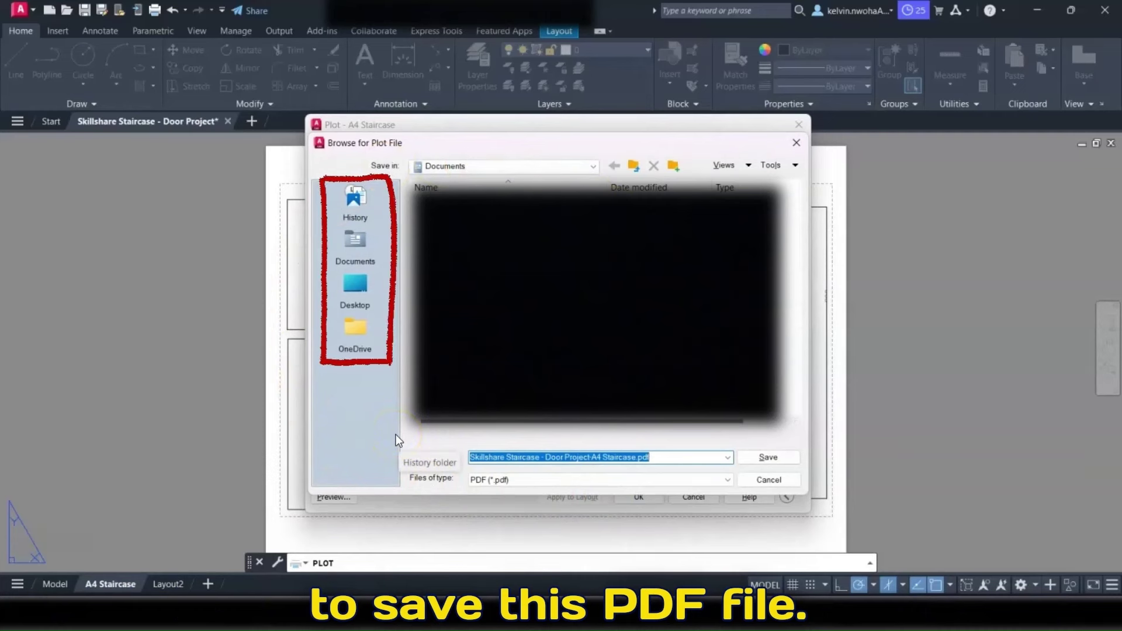
pyautogui.click(353, 244)
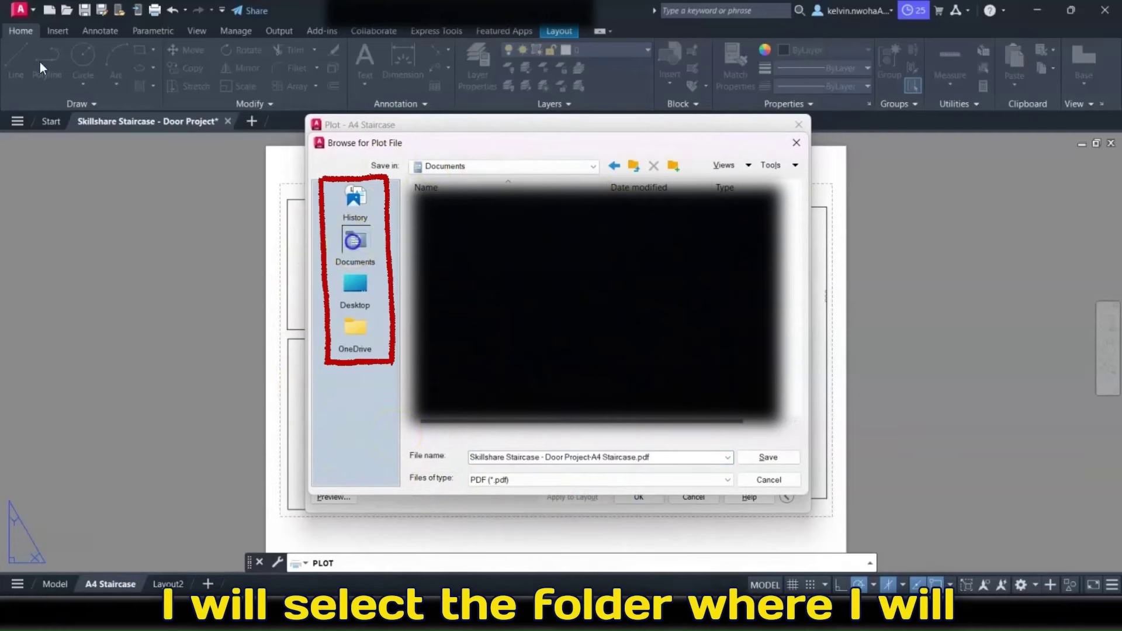
pyautogui.doubleClick(485, 271)
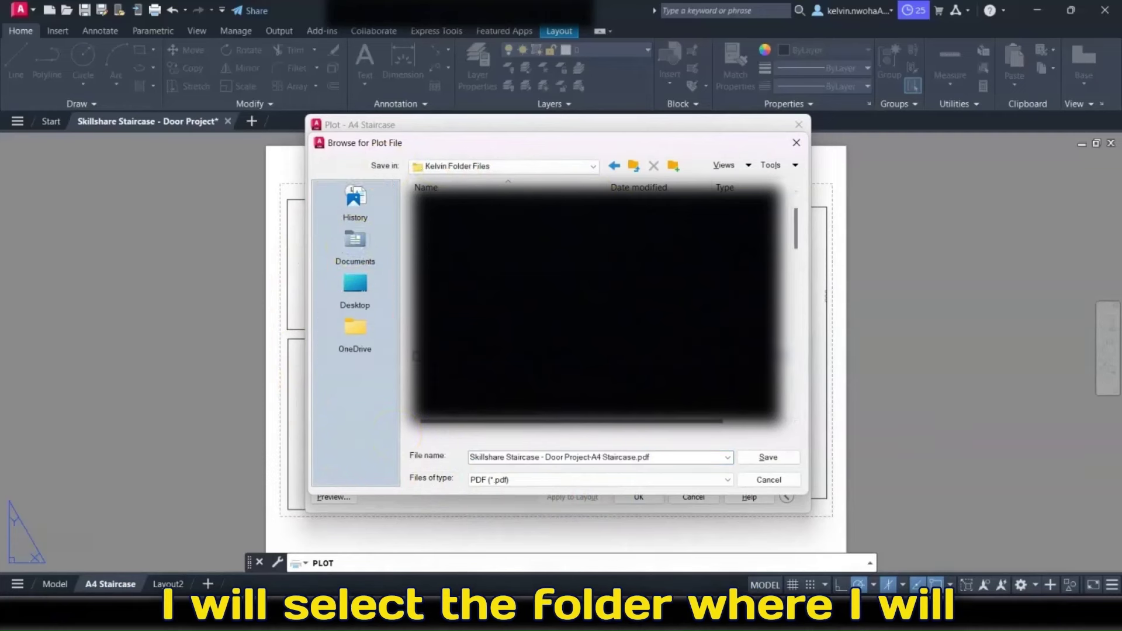
pyautogui.doubleClick(485, 356)
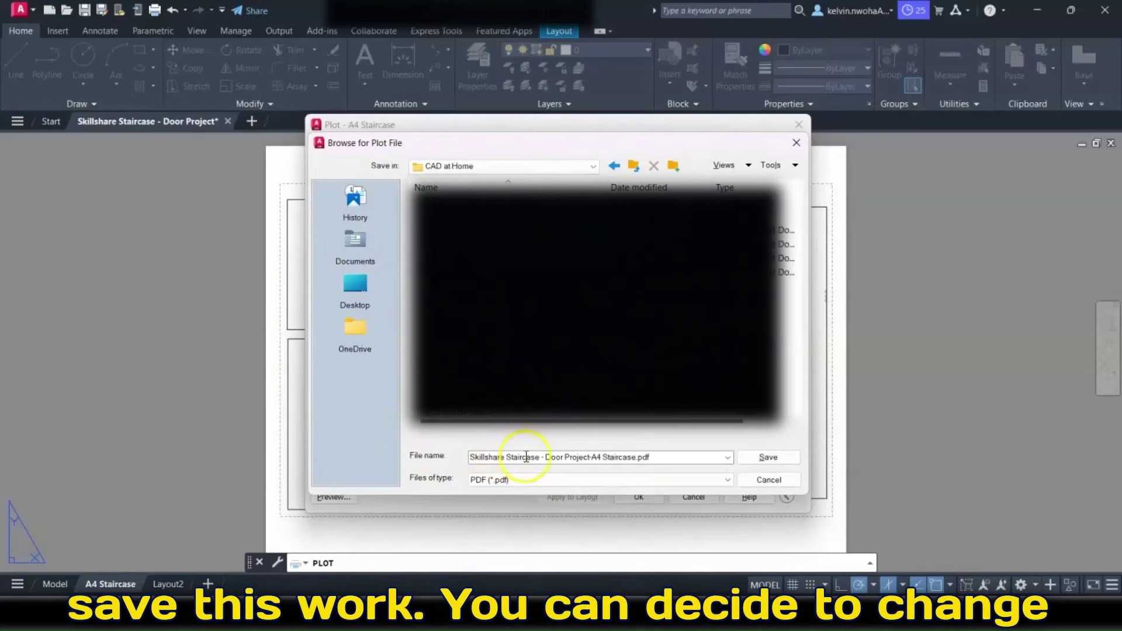
pyautogui.click(592, 458)
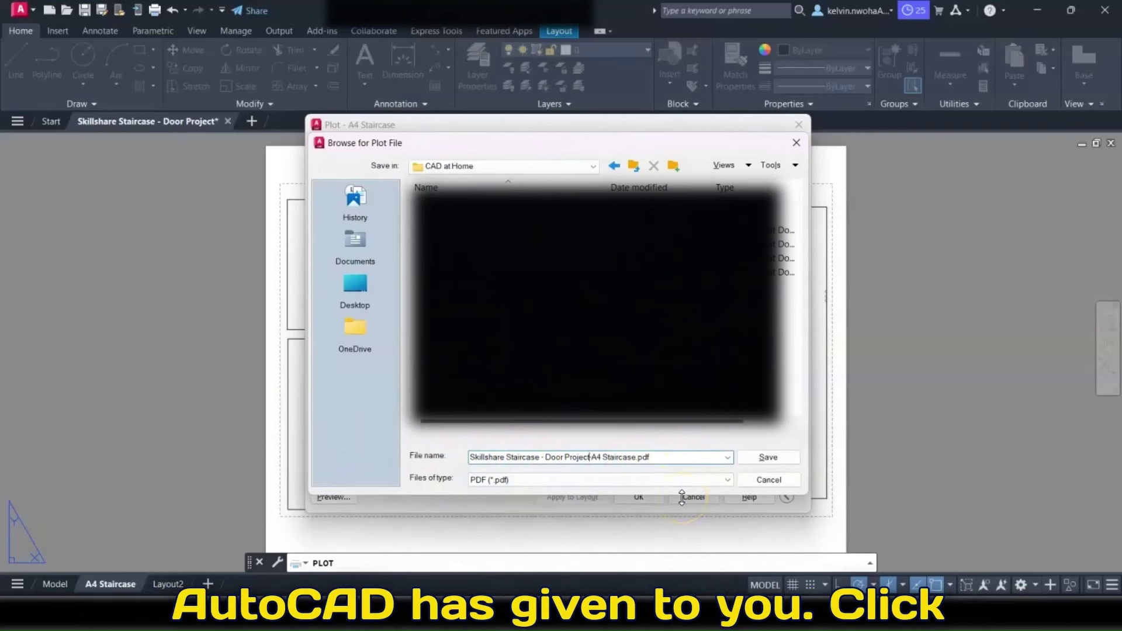
pyautogui.click(776, 461)
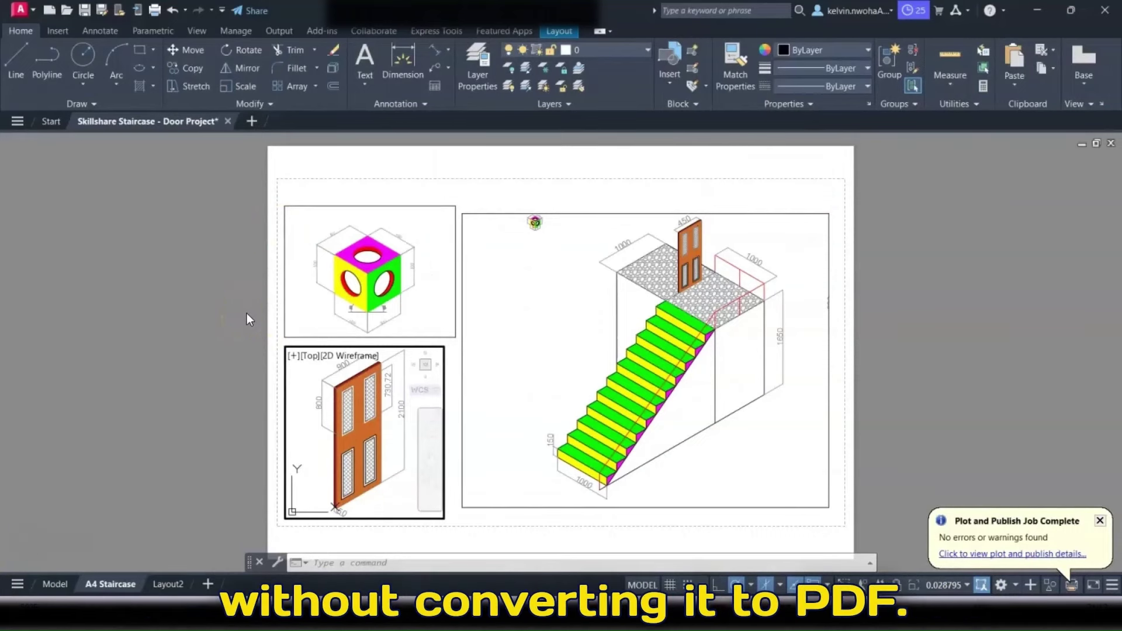
# Examine the available printers and plotters in the A4 Staircase layout's plot settings, leaving without plotting
pyautogui.rightClick(116, 584)
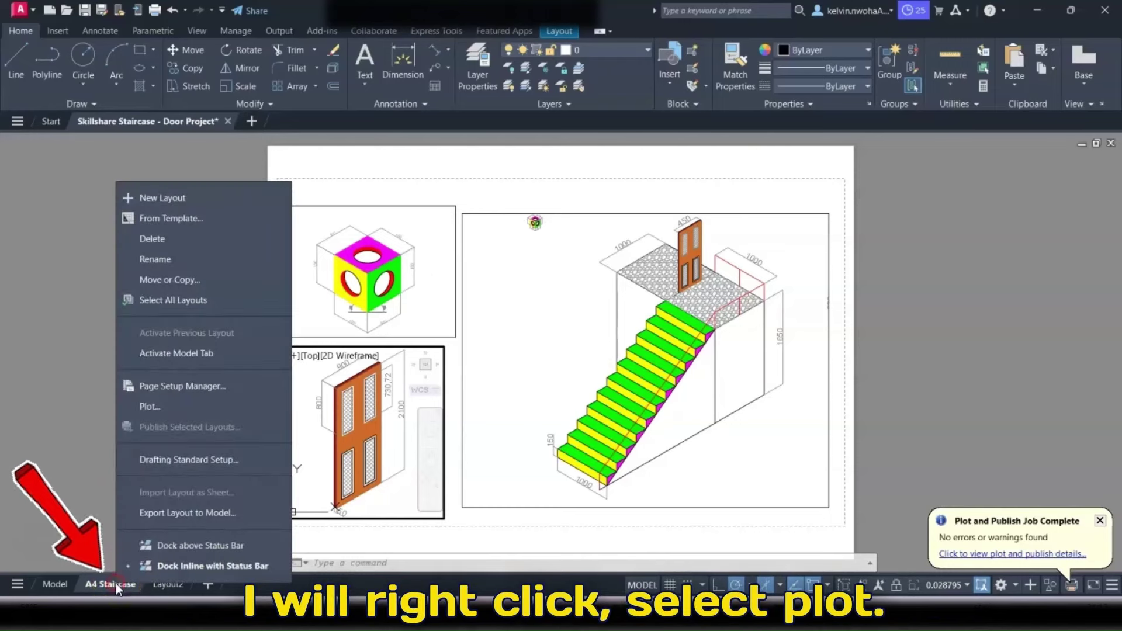
pyautogui.click(160, 407)
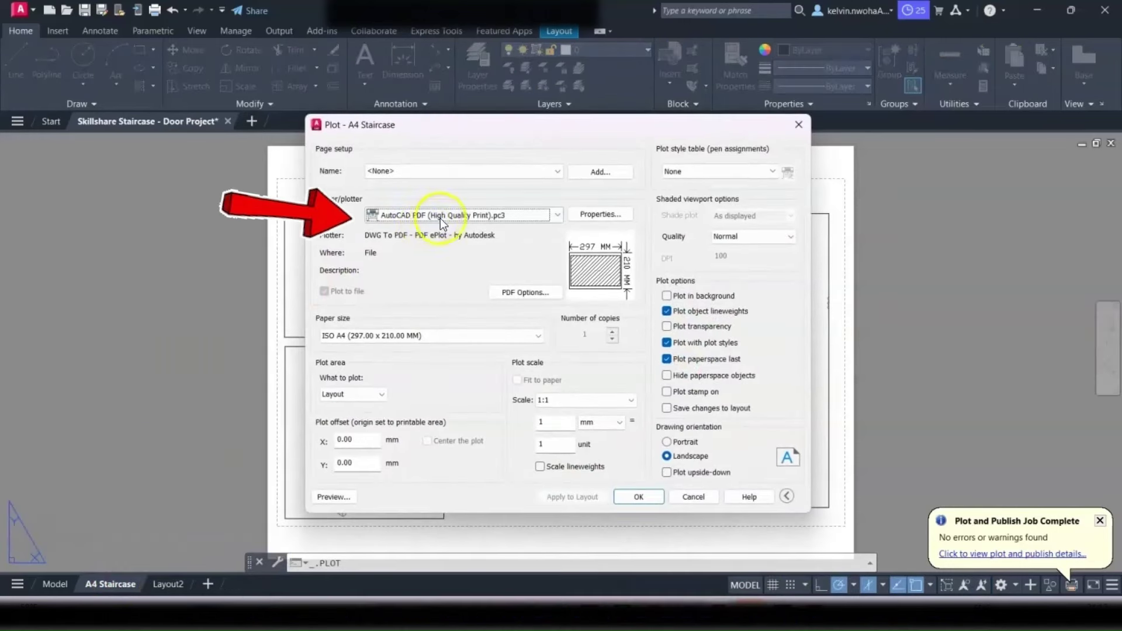
pyautogui.click(518, 218)
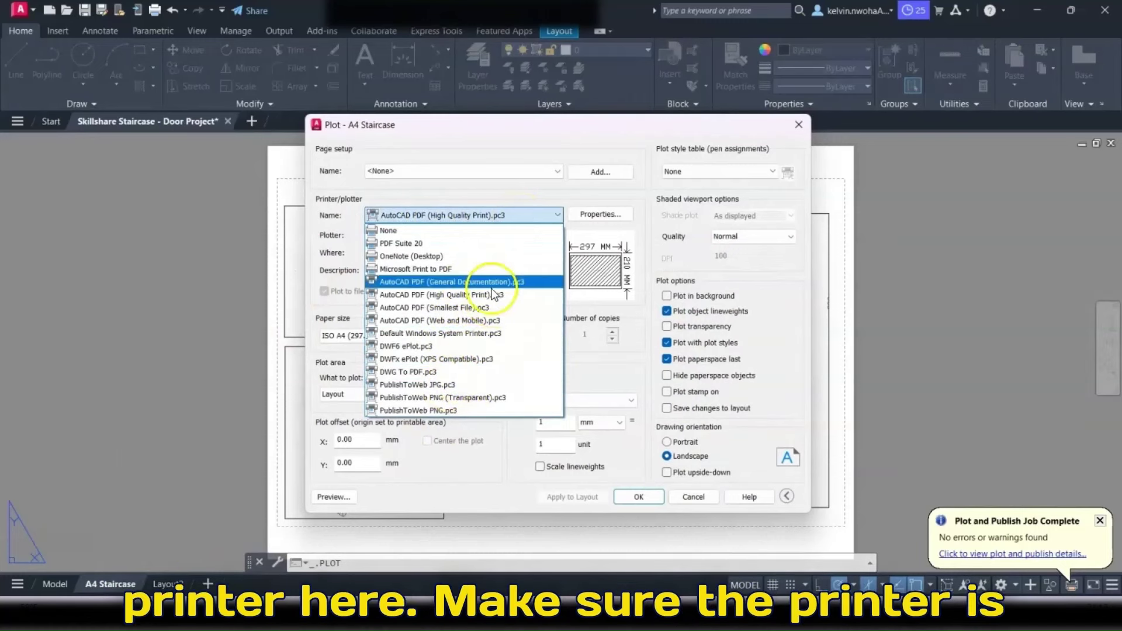
pyautogui.click(515, 196)
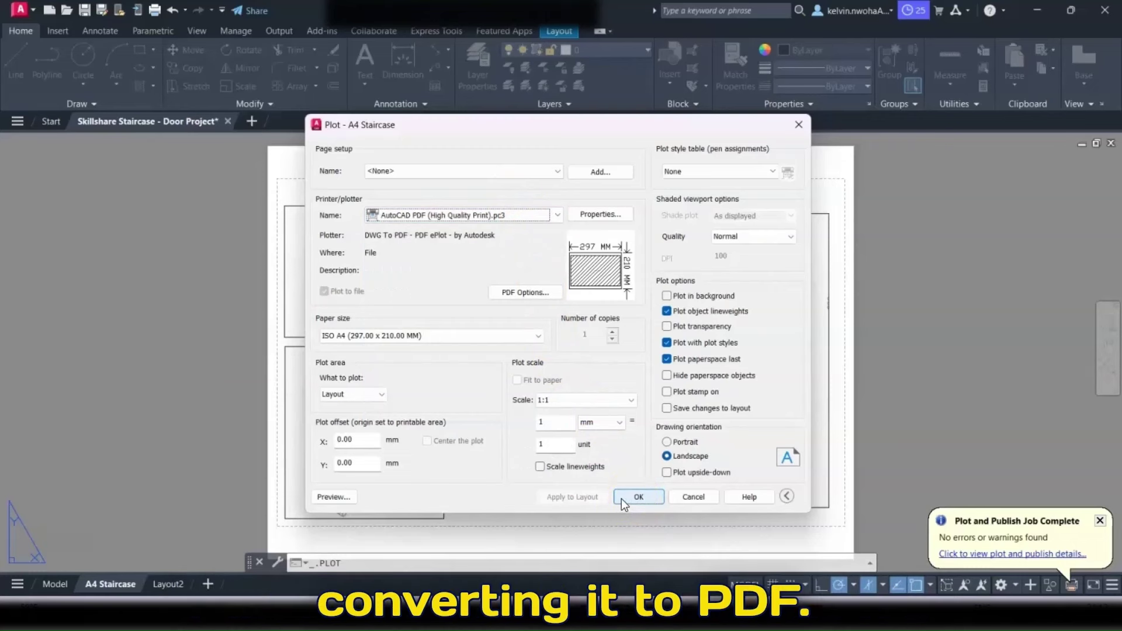
pyautogui.click(702, 497)
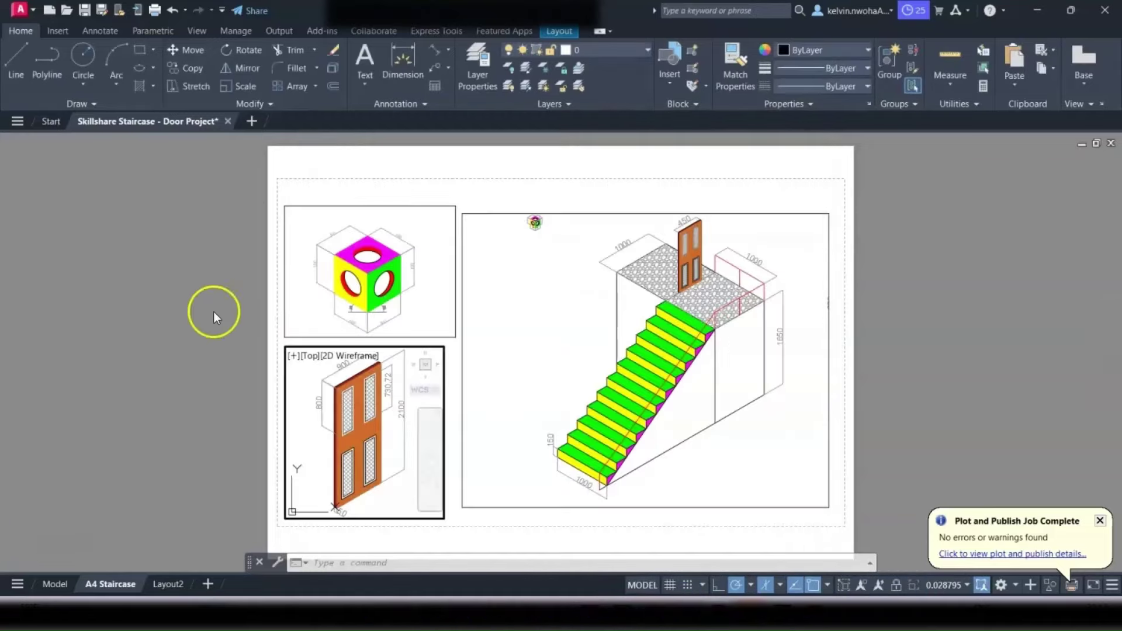